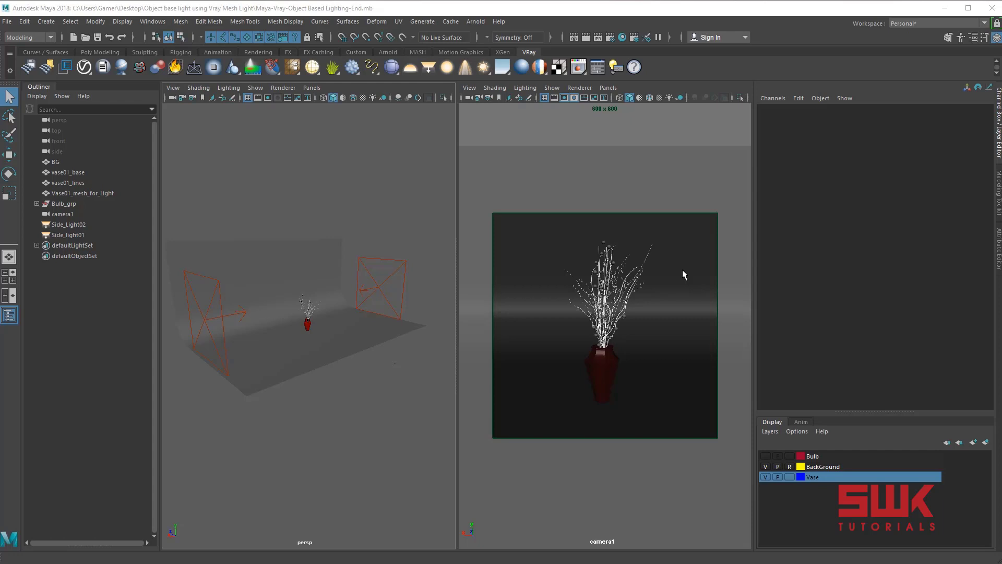
Switch to the browser and look through the reference photos of glowing lamps, ring lights and string bulbs
key(alt+Tab)
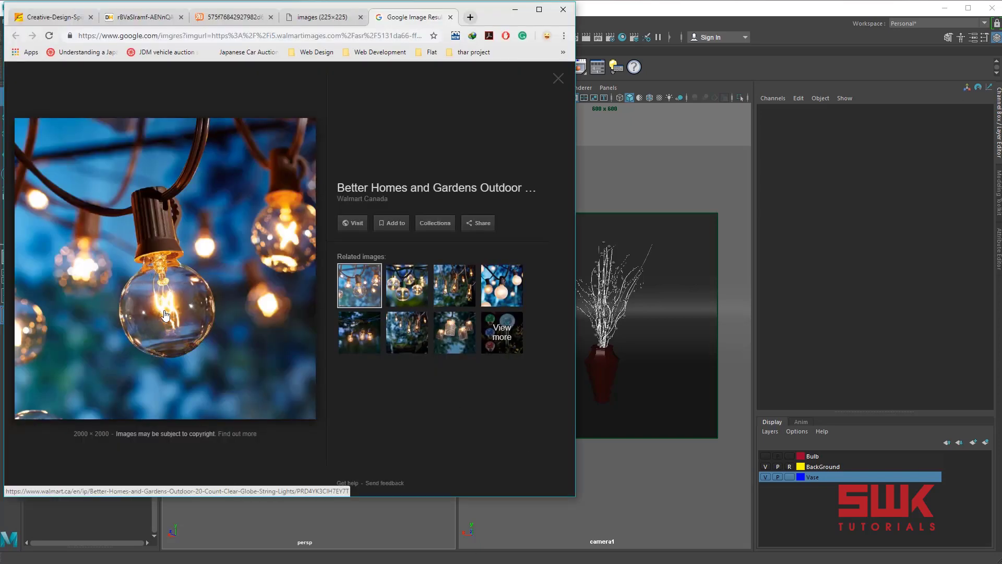
click(318, 18)
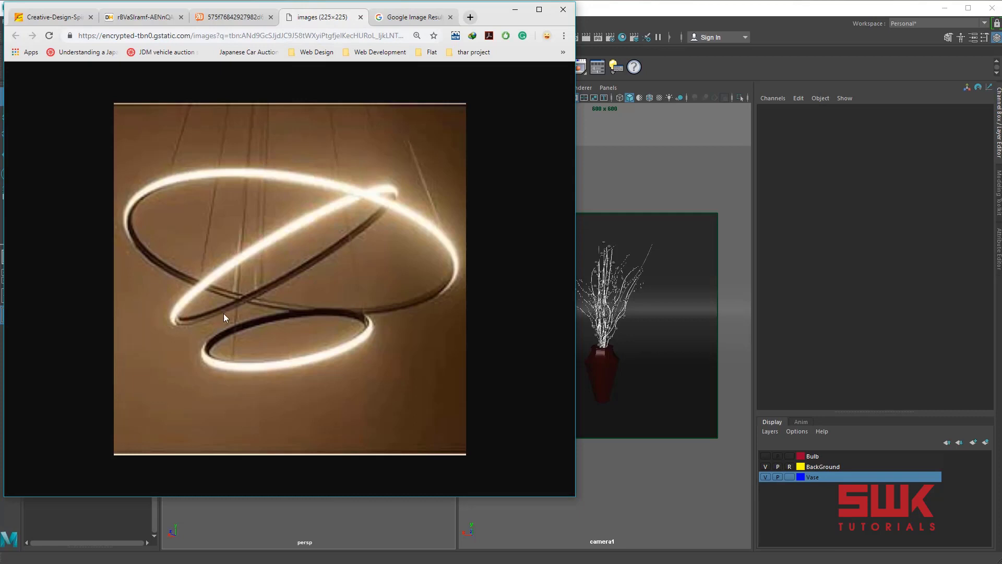
click(222, 18)
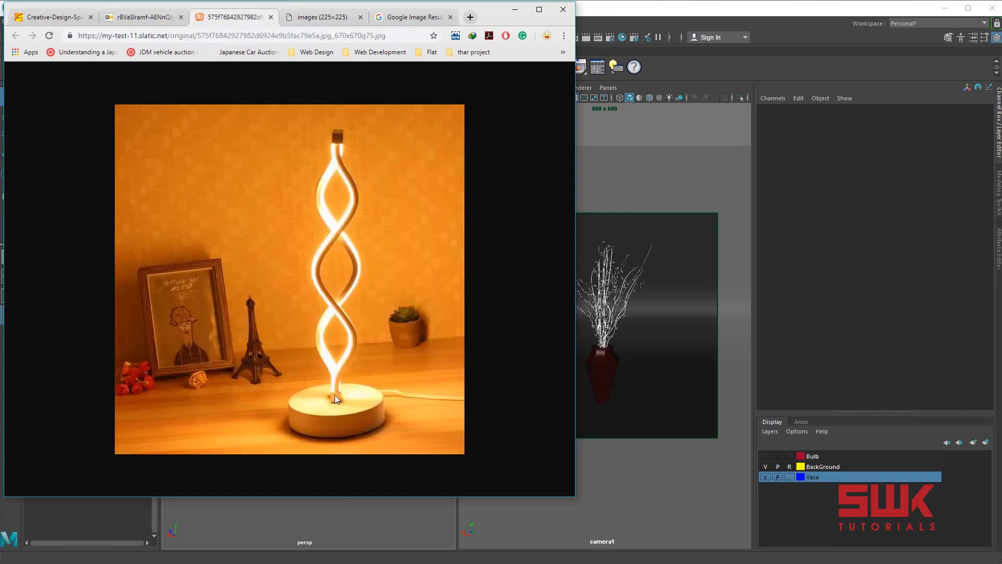
click(140, 18)
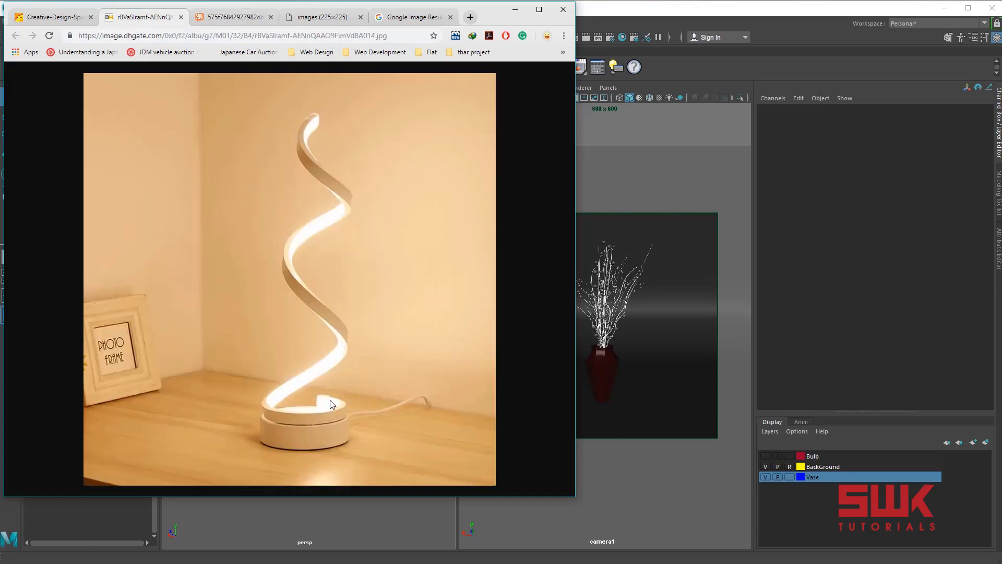
click(54, 18)
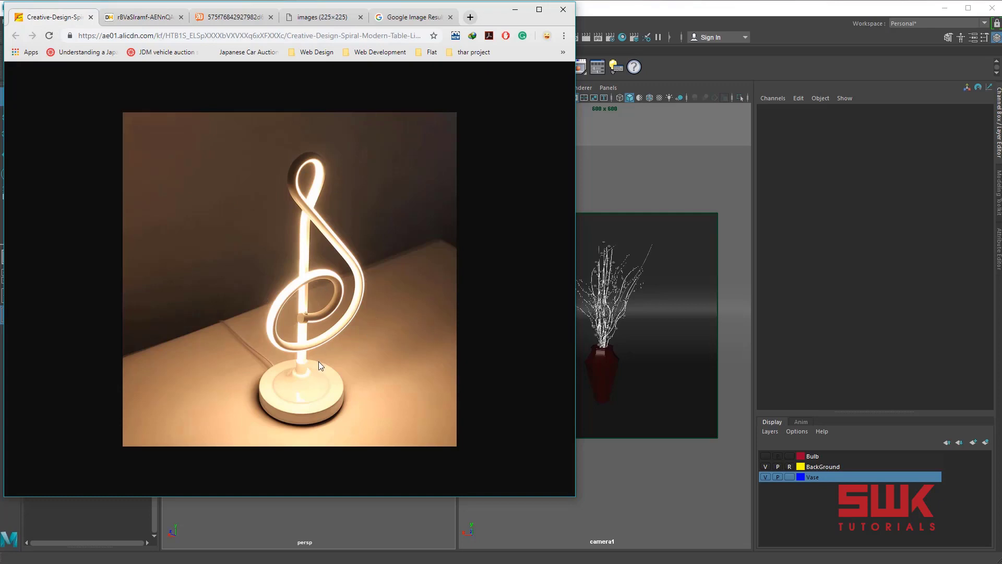
key(ctrl+Tab)
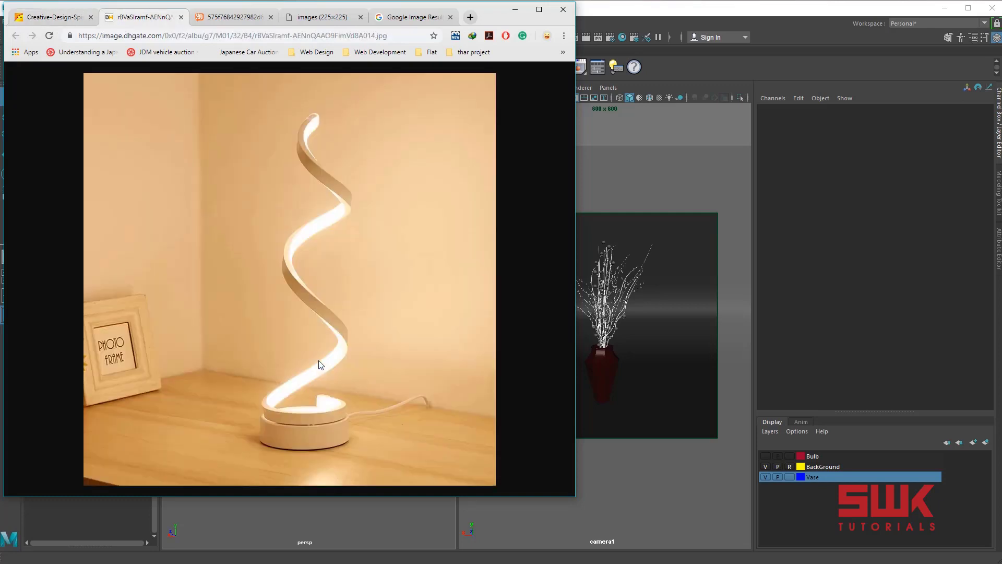
key(ctrl+Tab)
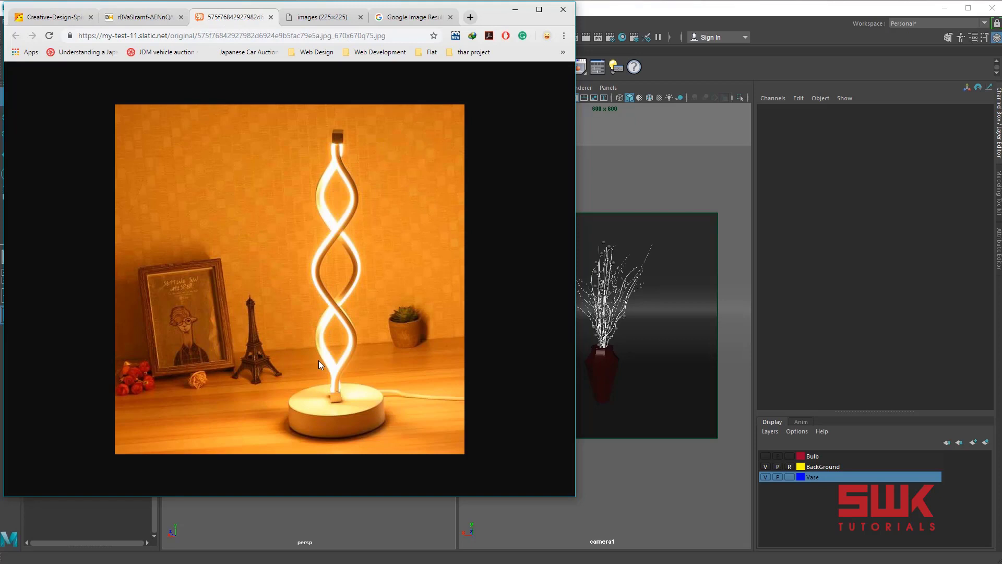
key(ctrl+Tab)
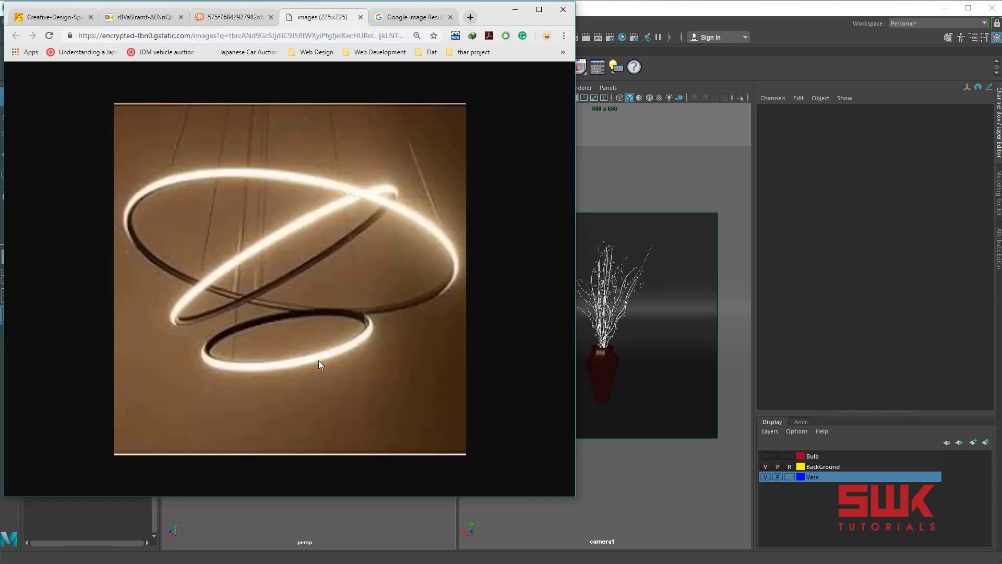
key(ctrl+Tab)
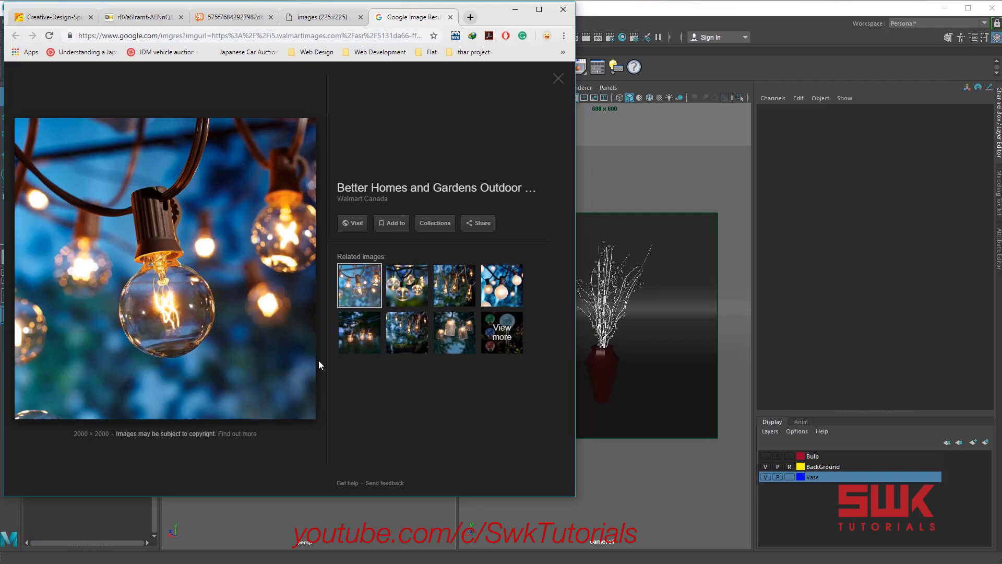
View the 3ds Max and Maya versions of the object based lighting artwork in Photos, and return to Maya
click(600, 556)
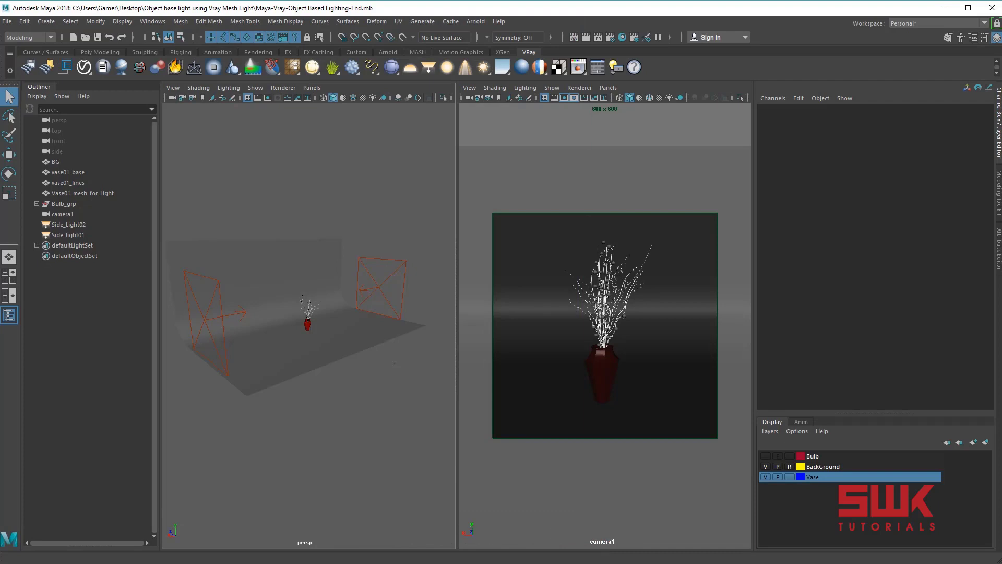
click(600, 561)
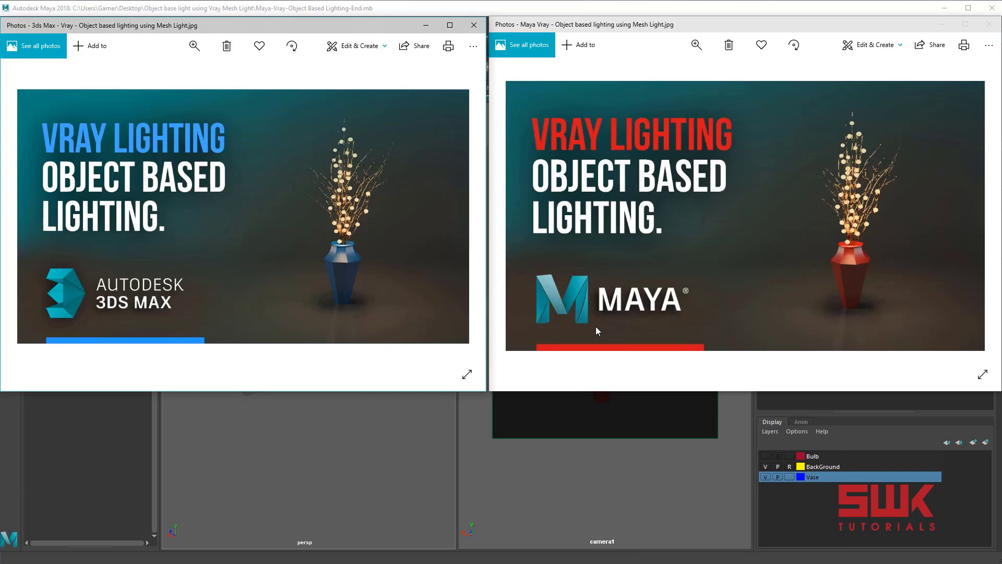
click(637, 531)
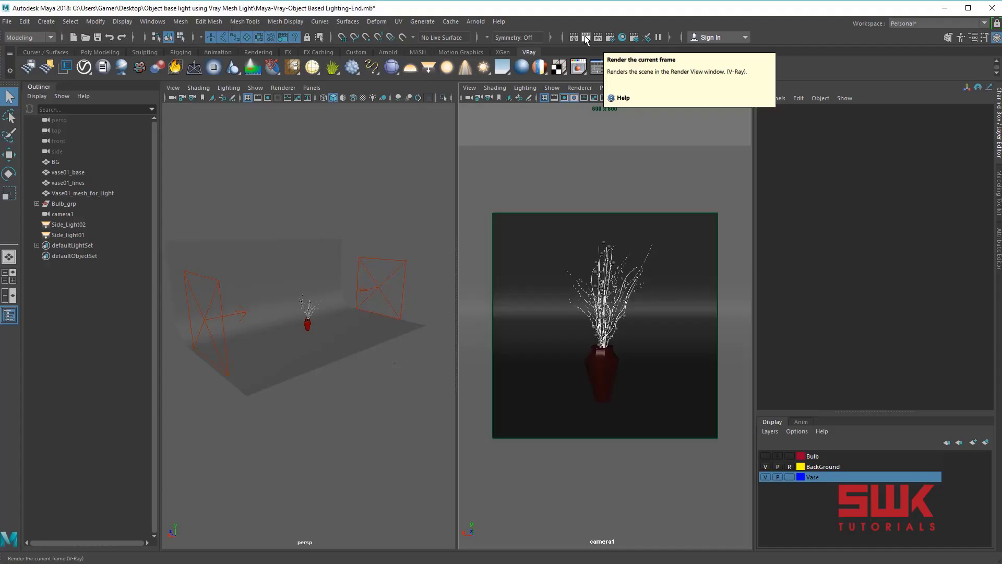
Render the current frame with V-Ray and save the image to the frame buffer's render history
click(587, 38)
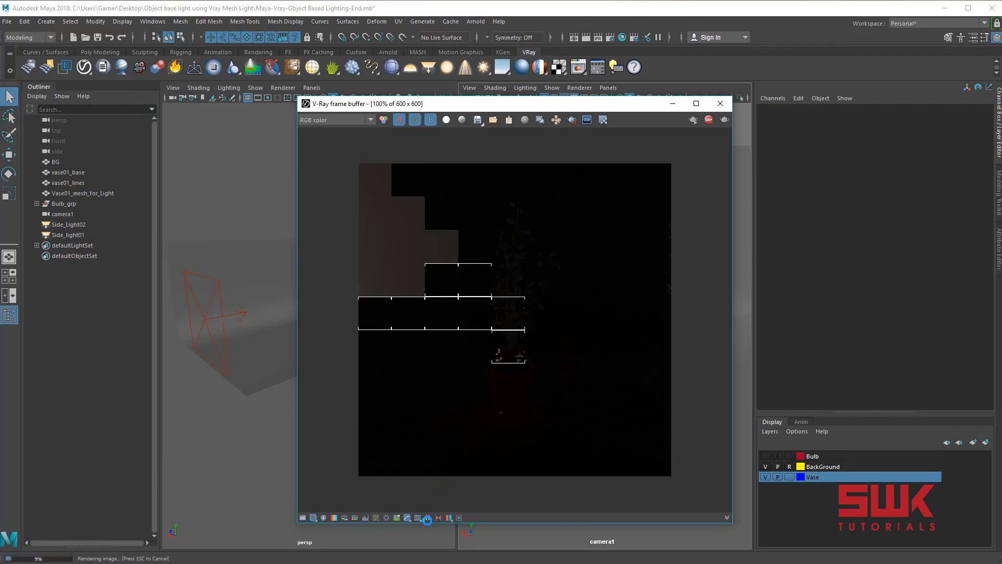
click(427, 517)
click(182, 122)
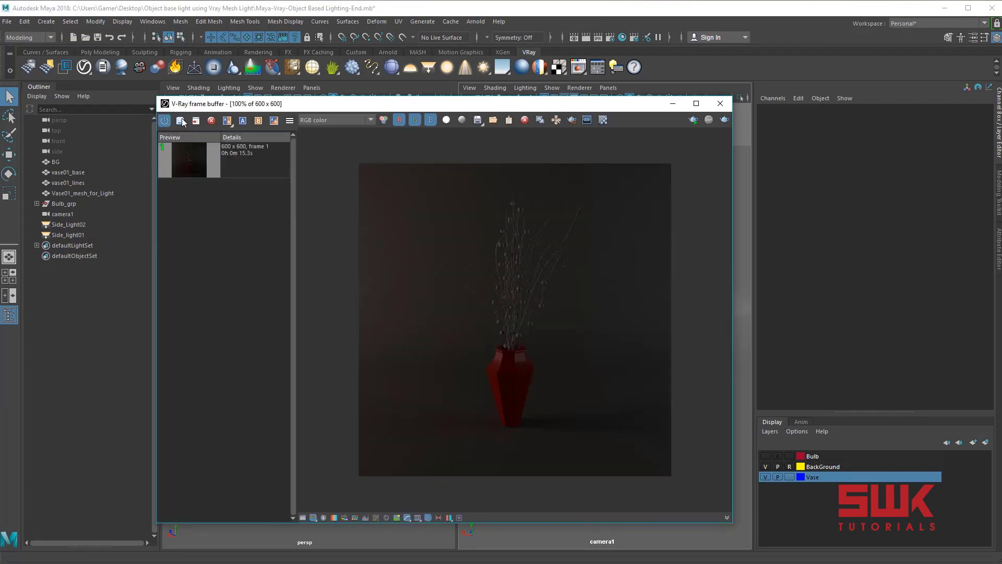
click(672, 103)
Examine the BG backdrop, vase01_base and vase01_lines objects one after another in the perspective view
click(55, 162)
scroll(274, 261, up, 5)
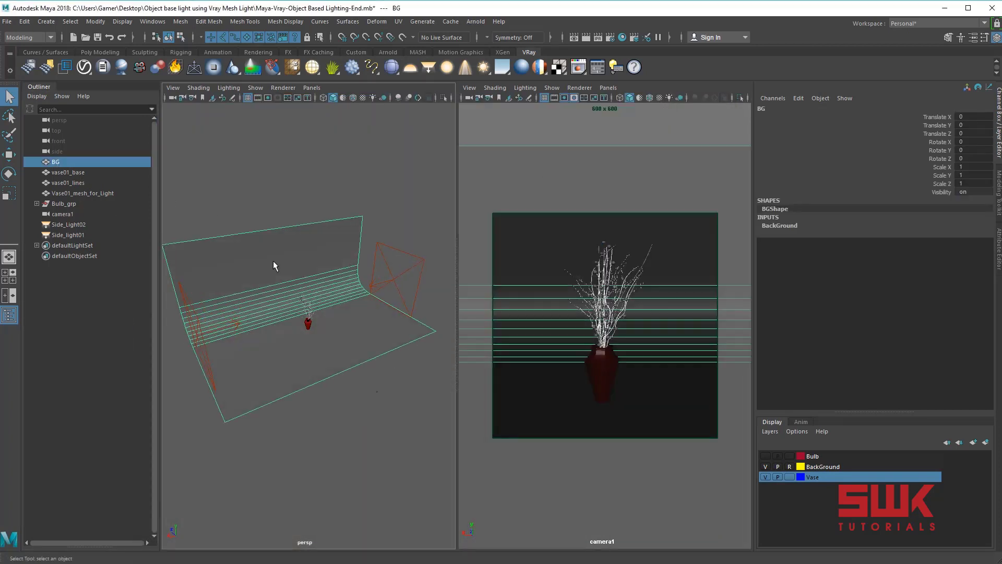
scroll(296, 284, down, 5)
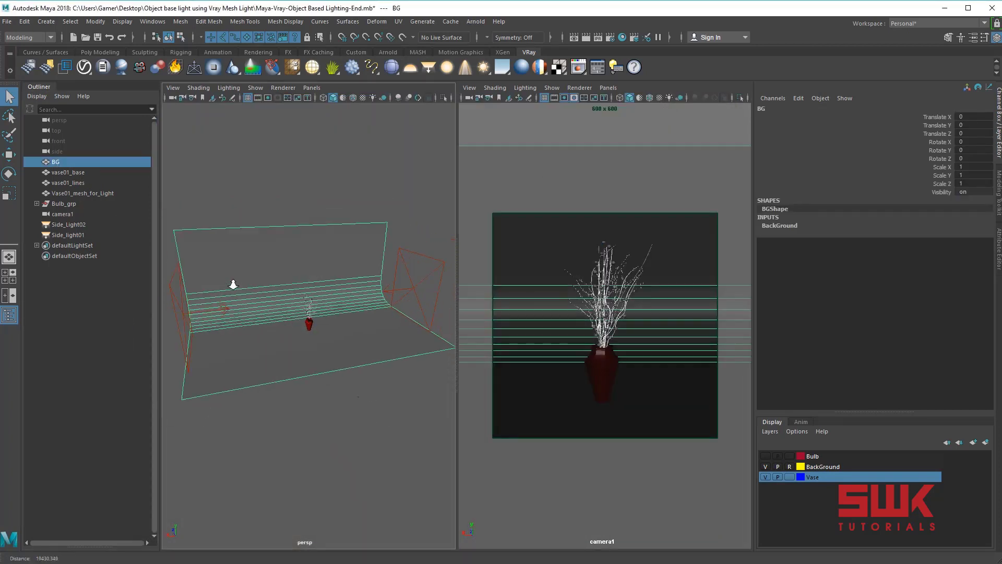
click(65, 172)
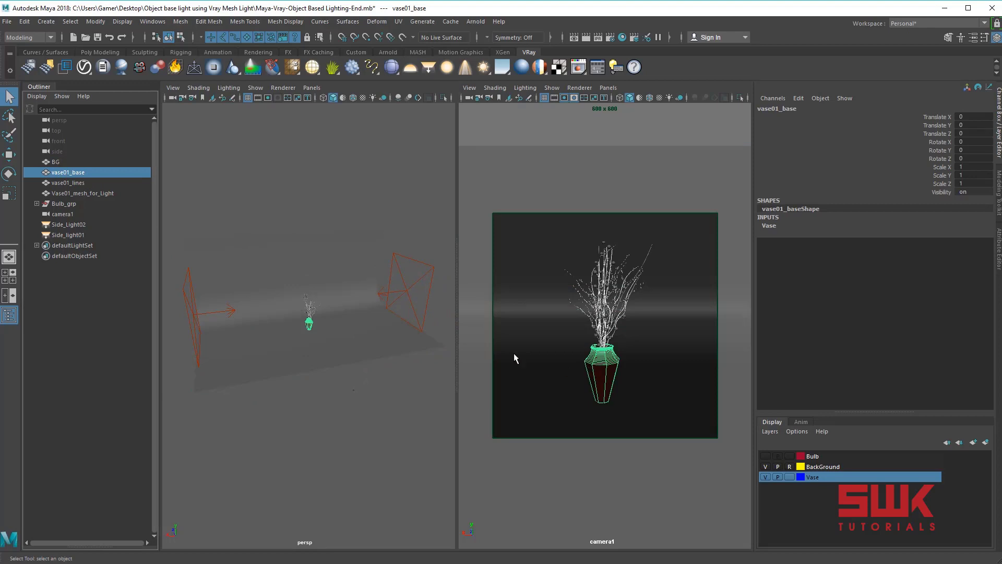
alt+drag(309, 334, 245, 282)
click(81, 184)
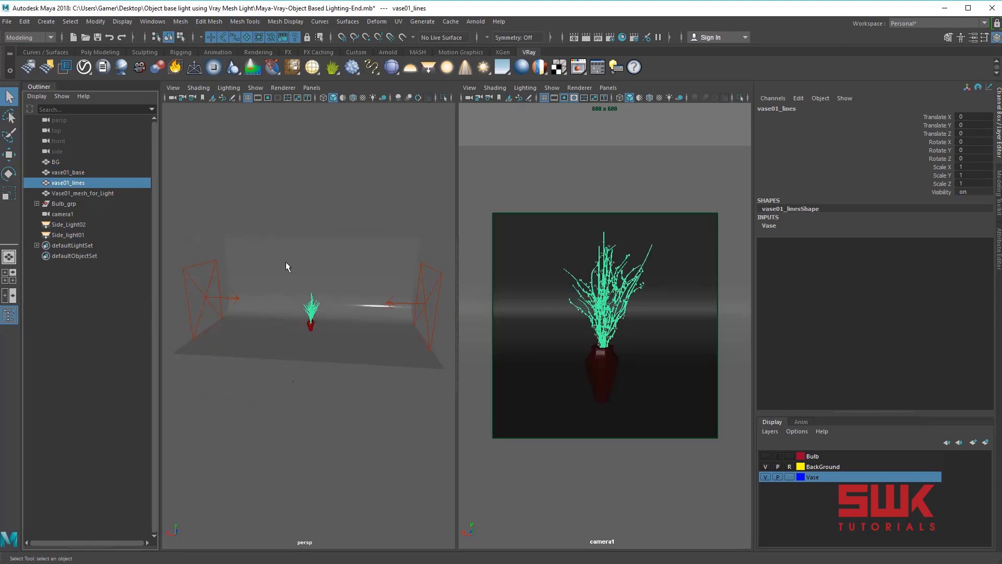
key(f)
alt+drag(351, 295, 301, 286)
Examine the Vase01_mesh_for_Light spheres and Side_Light02, and check the saved render of the scene
click(83, 193)
scroll(308, 319, down, 10)
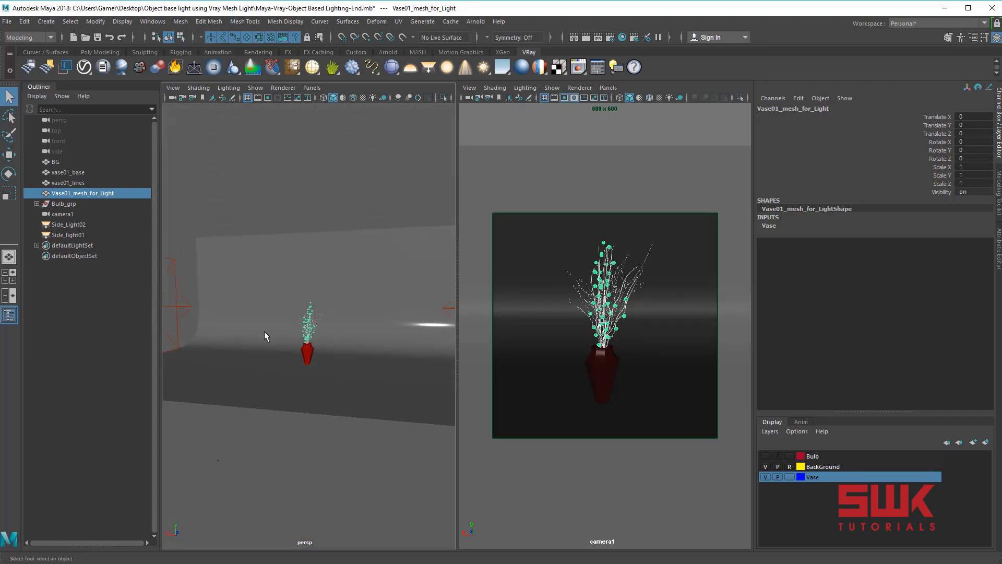
scroll(315, 345, down, 5)
alt+drag(318, 350, 301, 348)
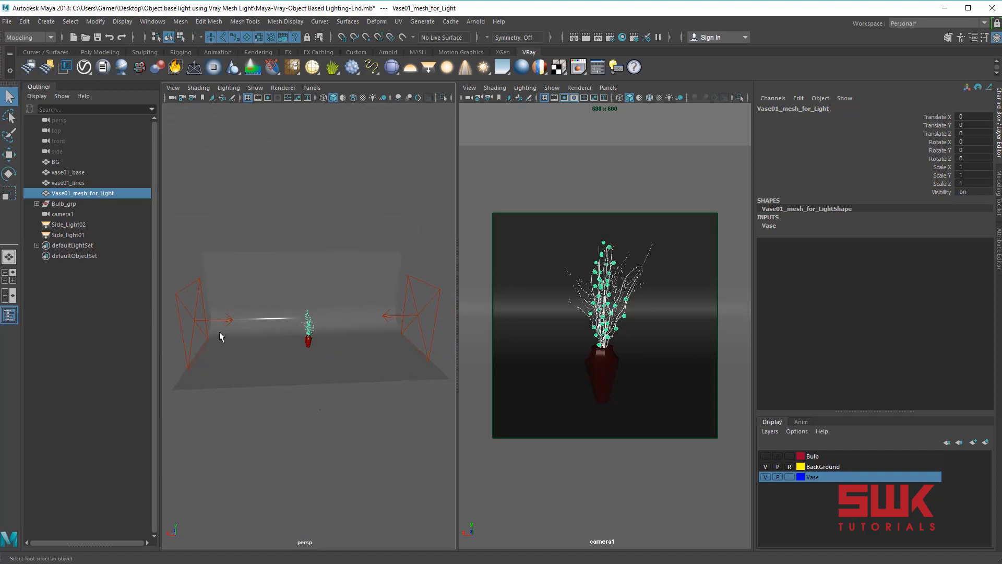
click(410, 290)
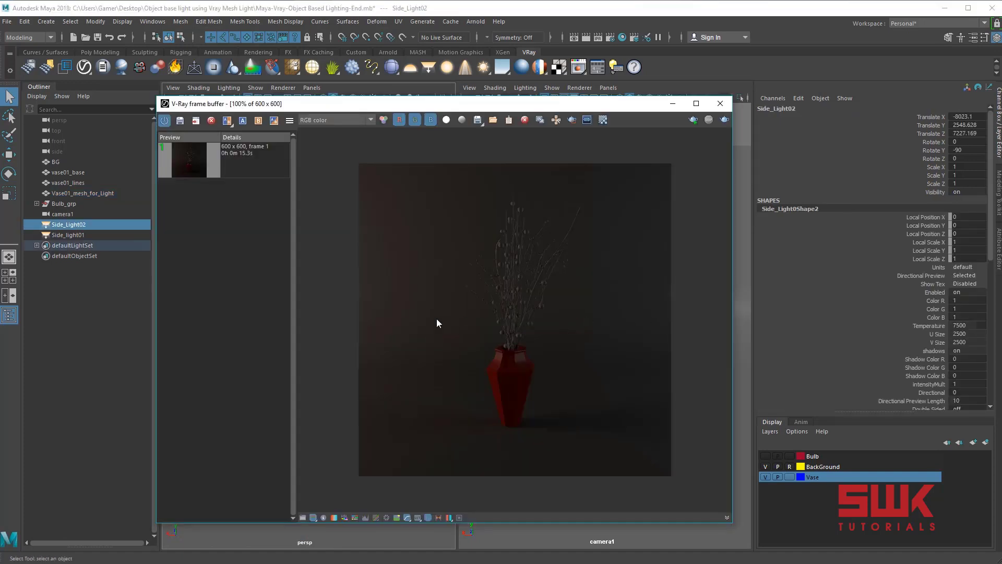
click(673, 102)
Select Vase01_mesh_for_Light, frame it in the perspective view and show camera1 as the only viewport
click(101, 192)
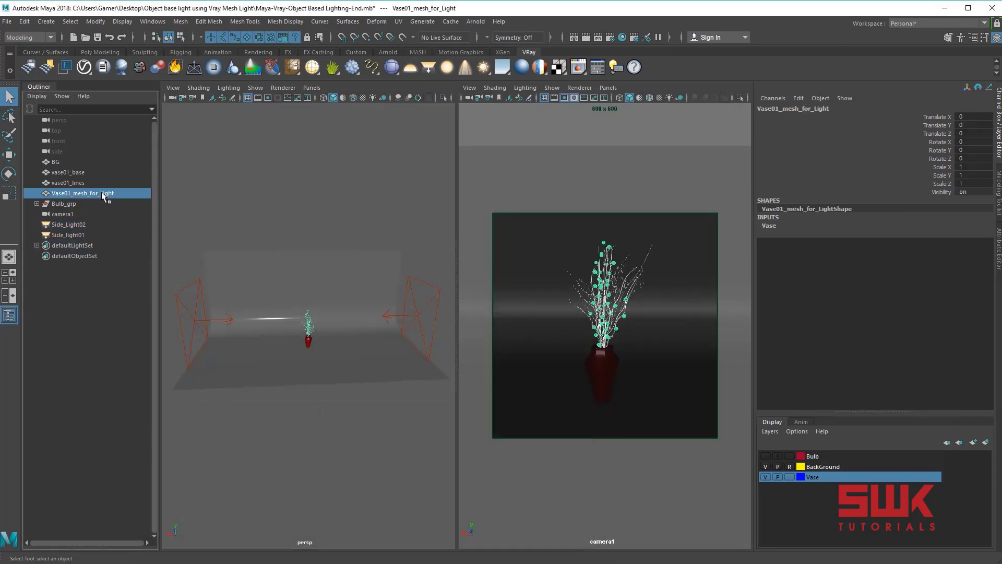
key(f)
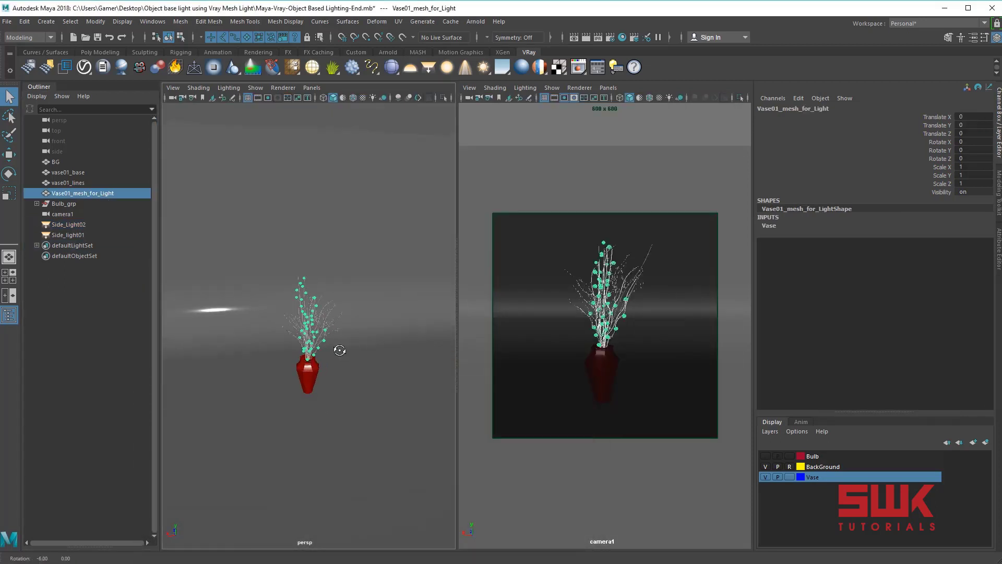
key(space)
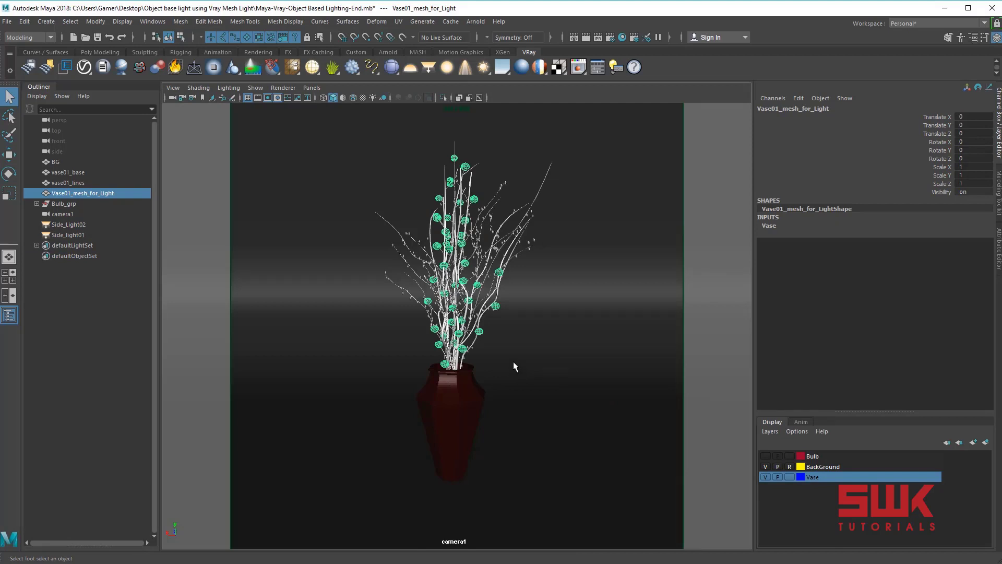
click(49, 24)
mouse_move(77, 259)
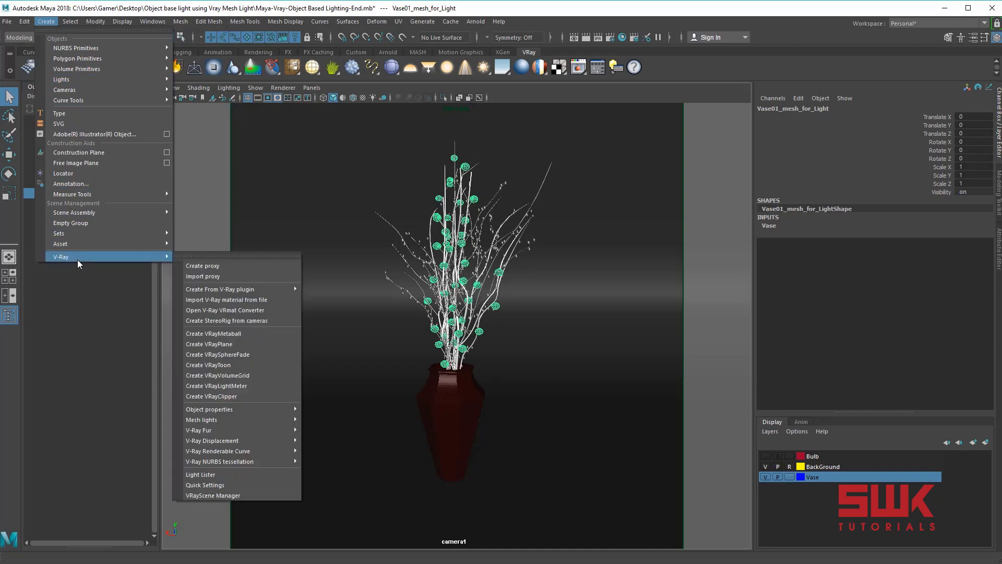
mouse_move(221, 419)
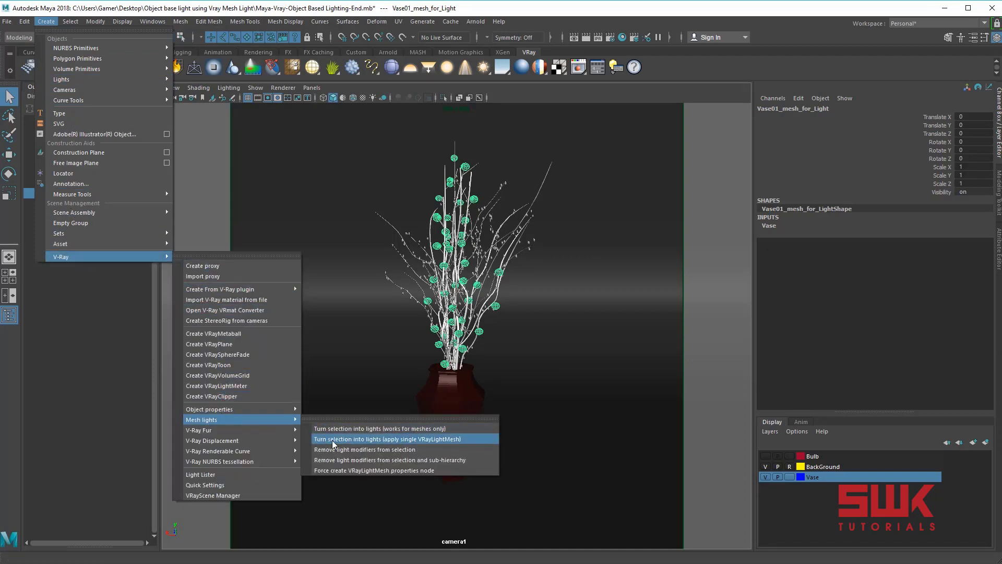
click(334, 438)
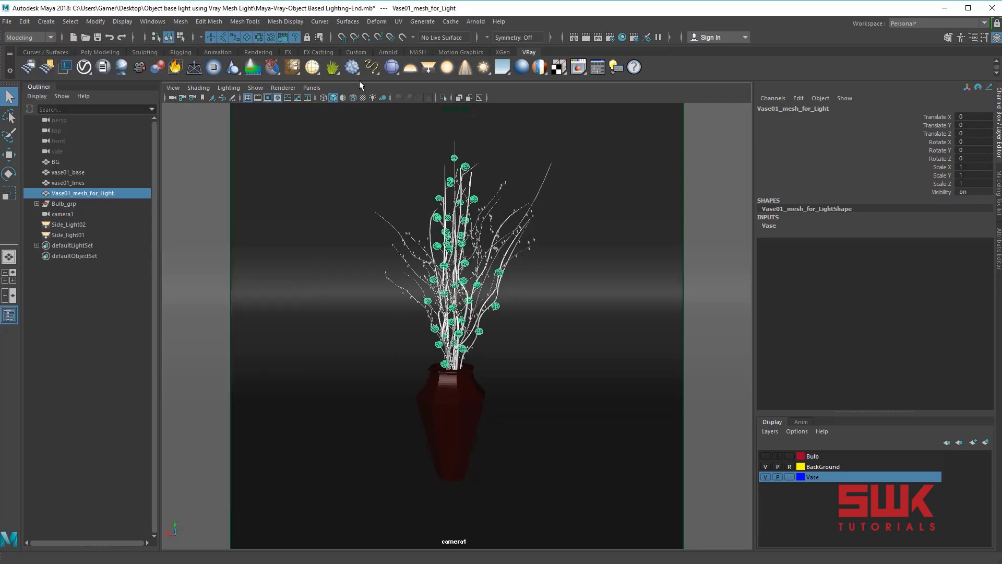
Turn the selected sphere mesh into a V-Ray light with the meshes-only option and show the new light's full attributes
right_click(312, 70)
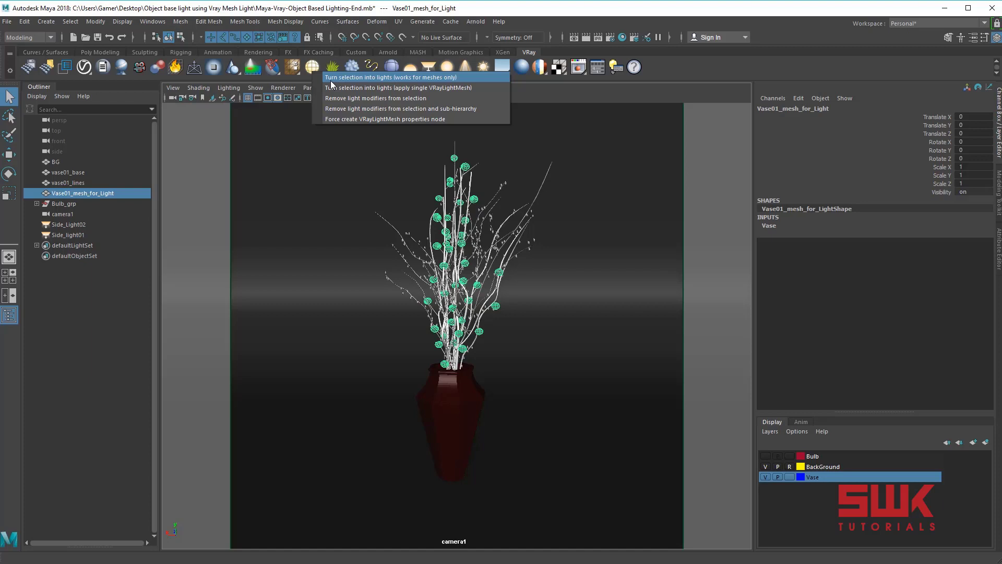
click(330, 78)
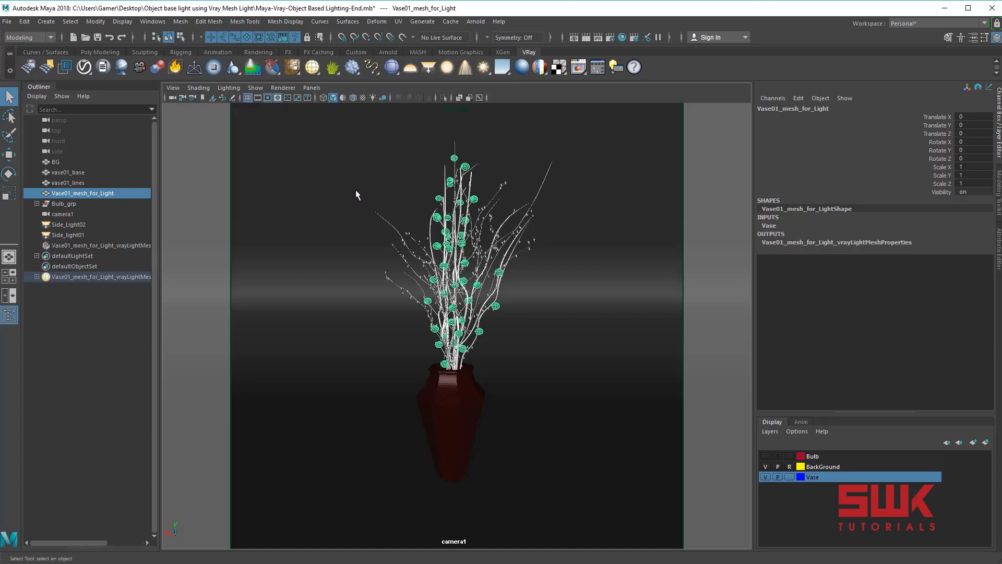
click(122, 281)
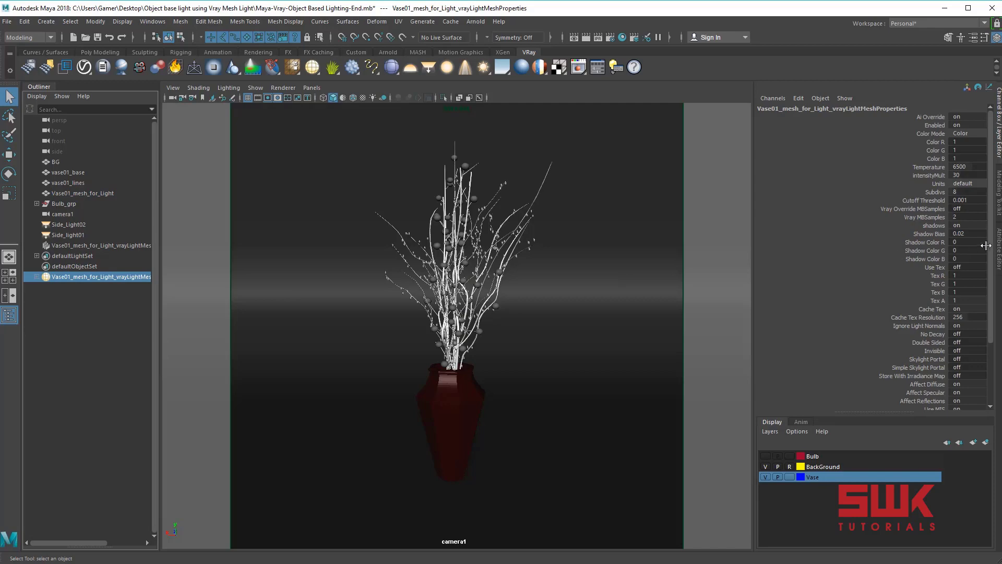
click(999, 249)
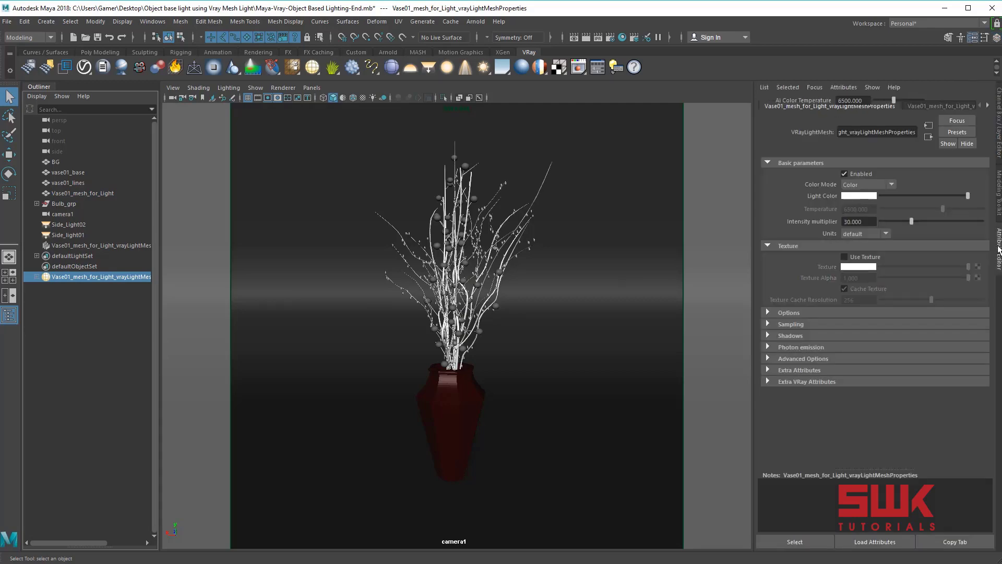
Render the scene with the mesh light on and save the image to the render history
click(585, 39)
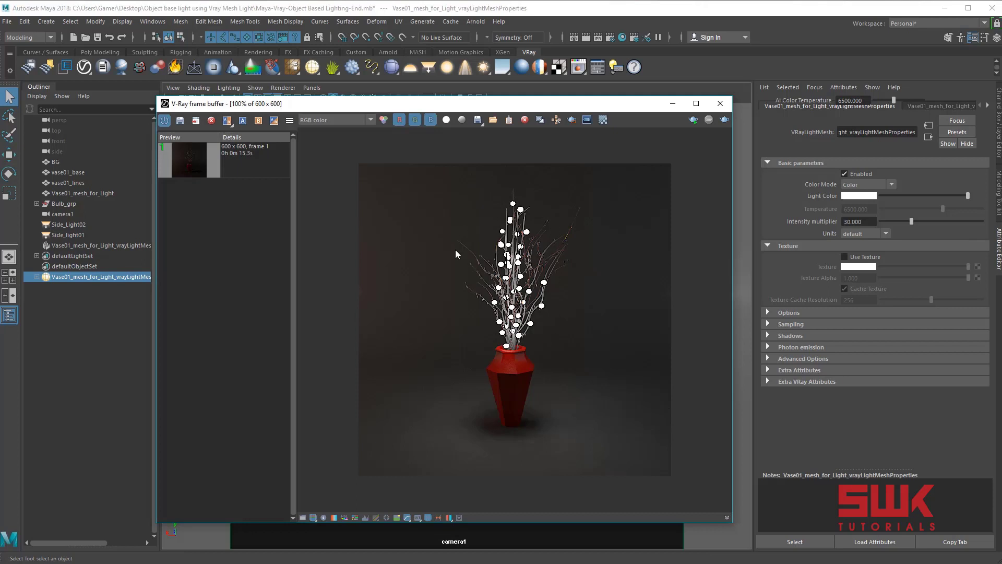
click(180, 120)
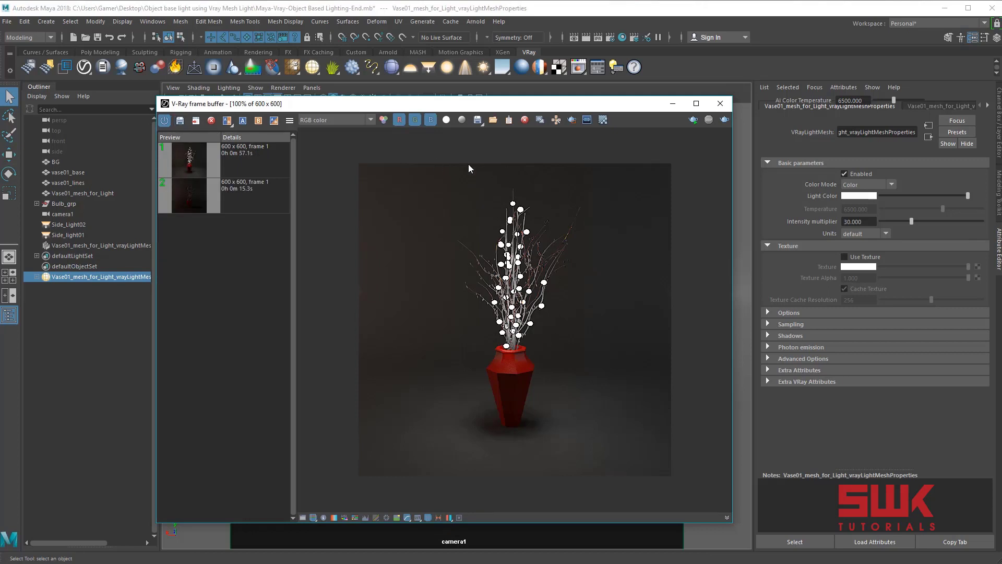
Set the mesh light's color to light blue and its intensity multiplier to 200, and render the scene again
click(847, 195)
click(788, 188)
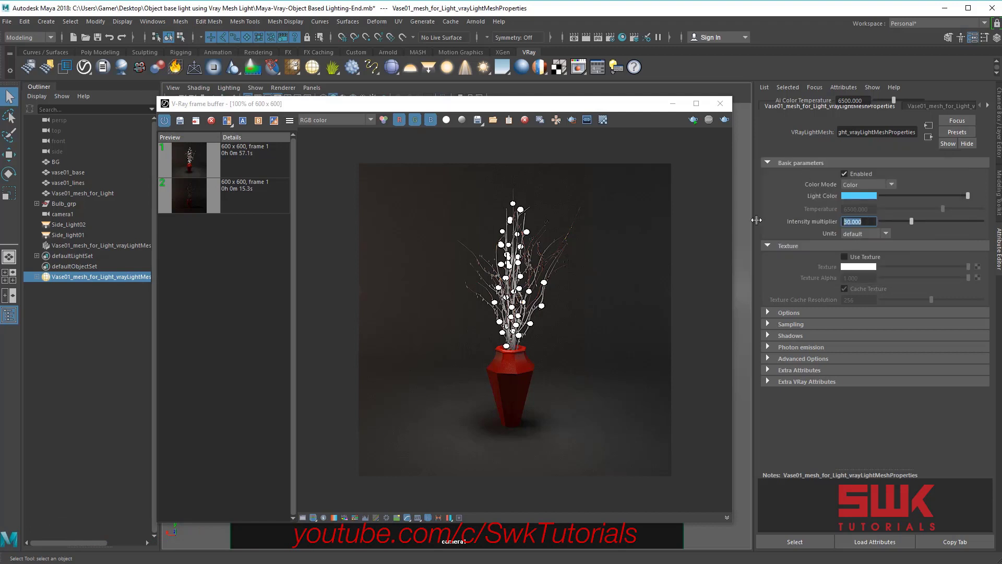
text(200)
key(Return)
click(726, 120)
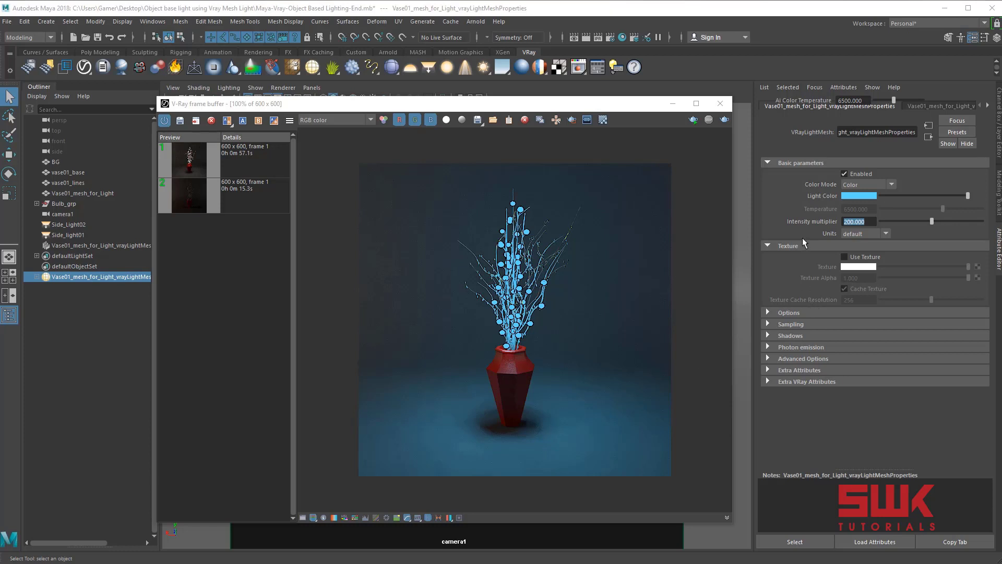
Switch the mesh light's color mode to Temperature, set the temperature to 4500 and render the scene again
click(864, 185)
click(864, 202)
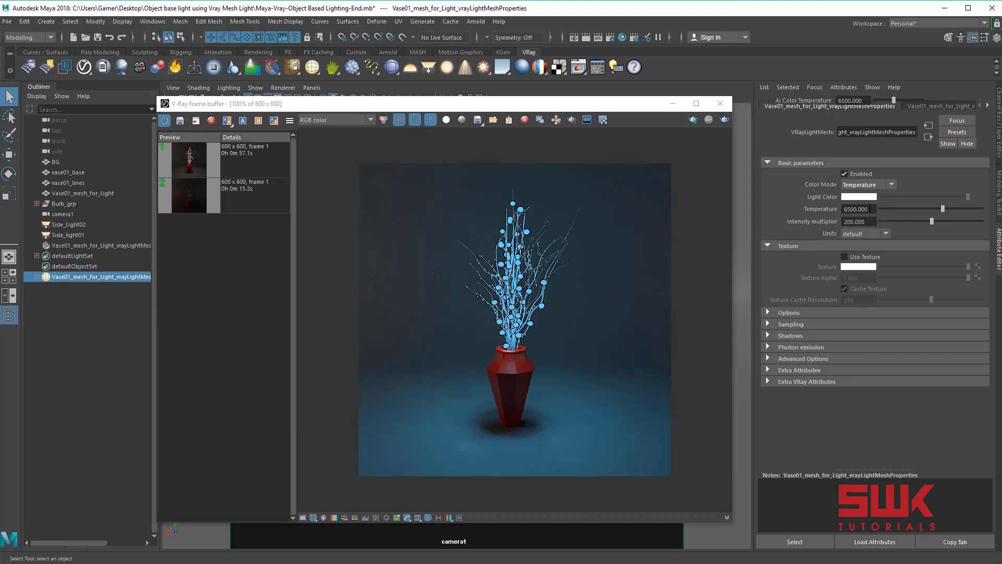
double_click(870, 209)
text(4500)
key(Return)
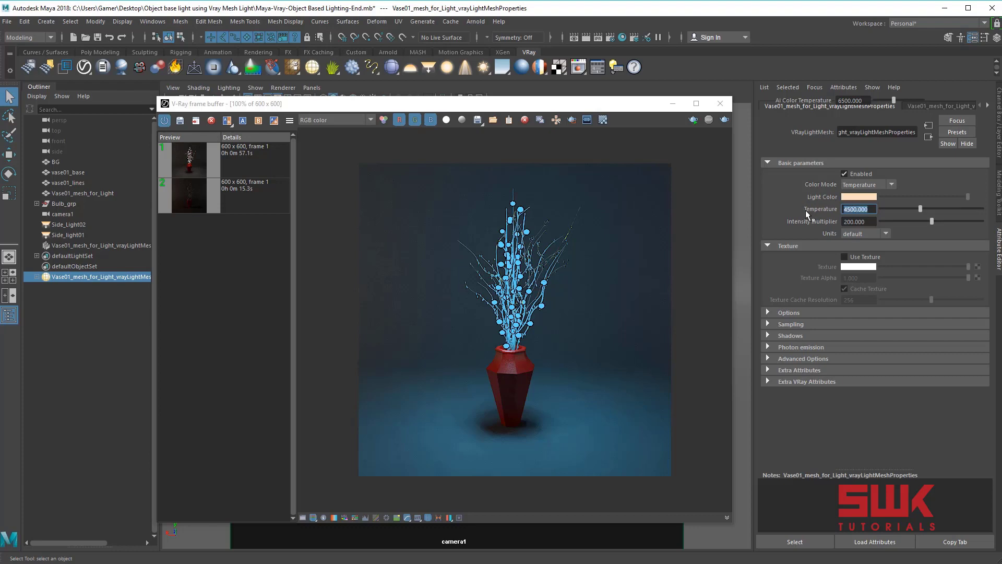
click(725, 120)
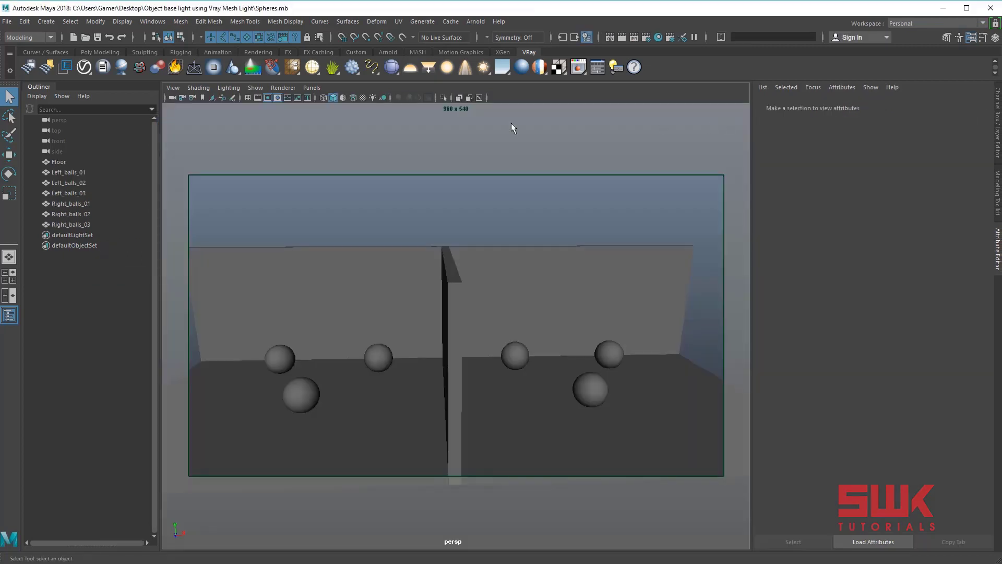
Turn Left_balls_01, Left_balls_02 and Left_balls_03 into V-Ray lights with the meshes-only option and view the new lights' attributes
right_click(312, 69)
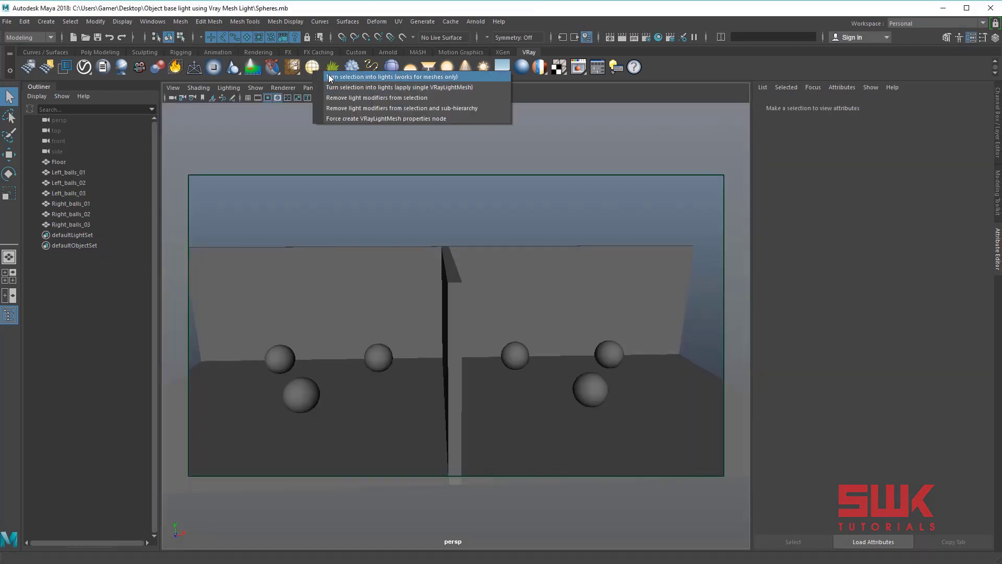
click(227, 201)
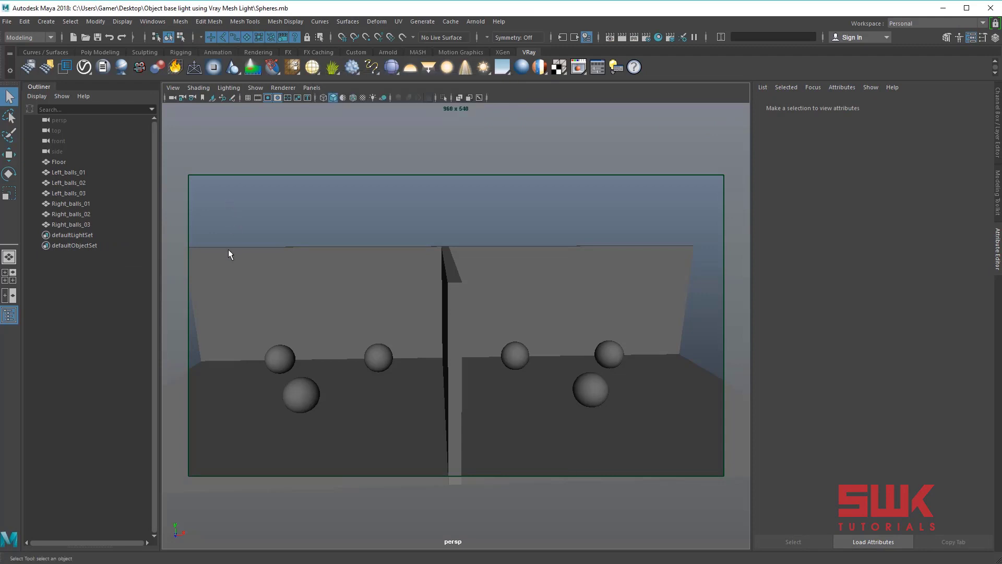
drag(228, 250, 396, 428)
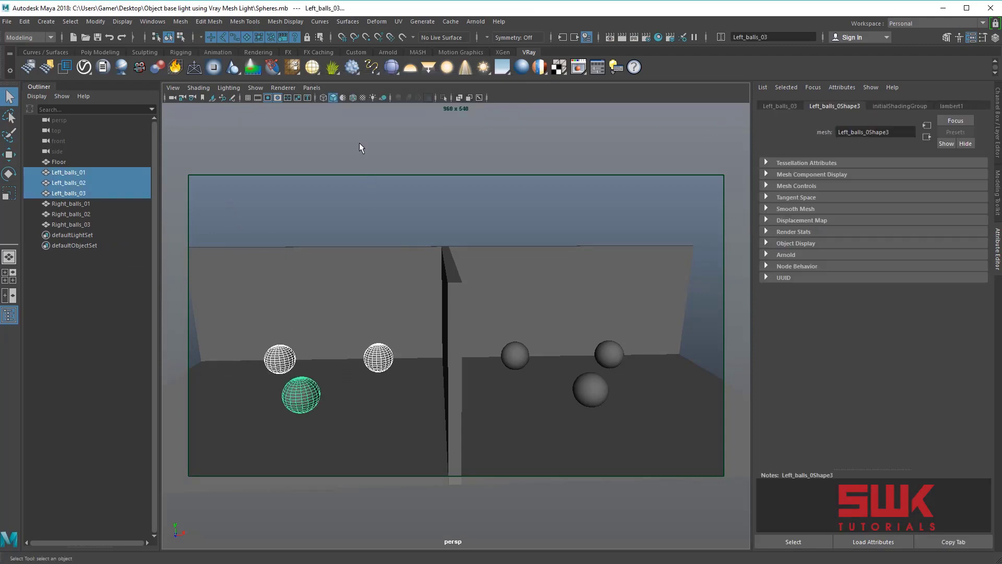
right_click(313, 68)
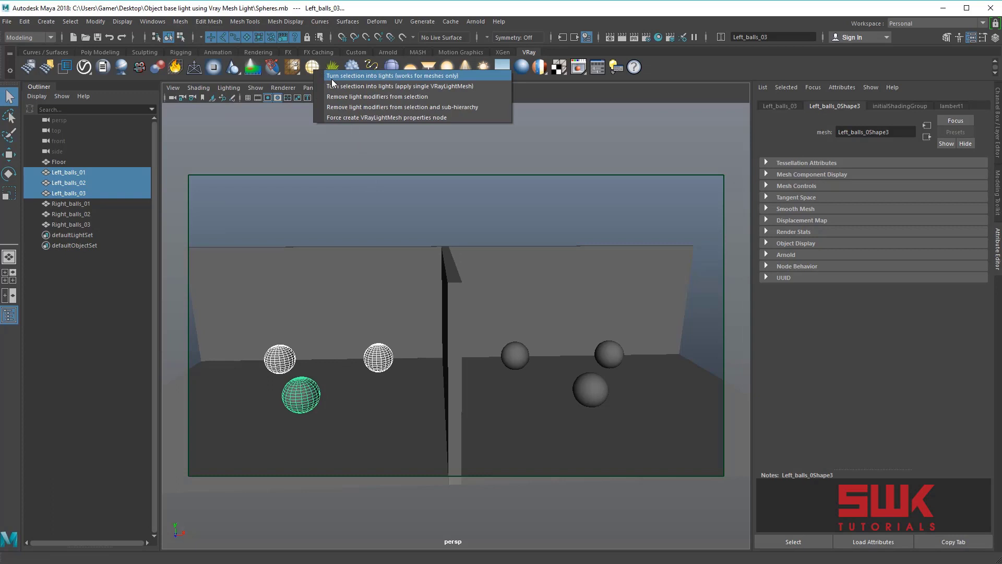
click(435, 77)
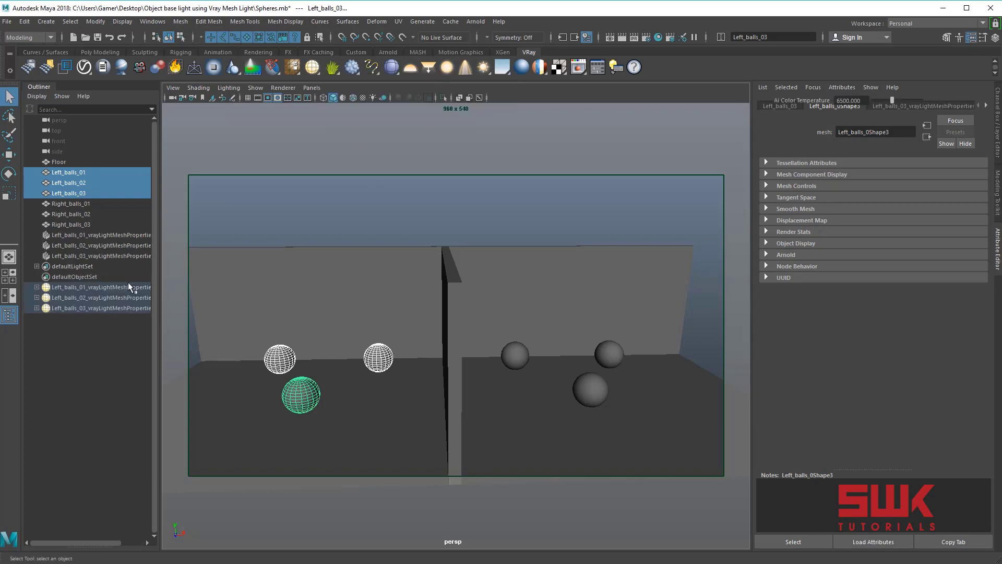
click(126, 289)
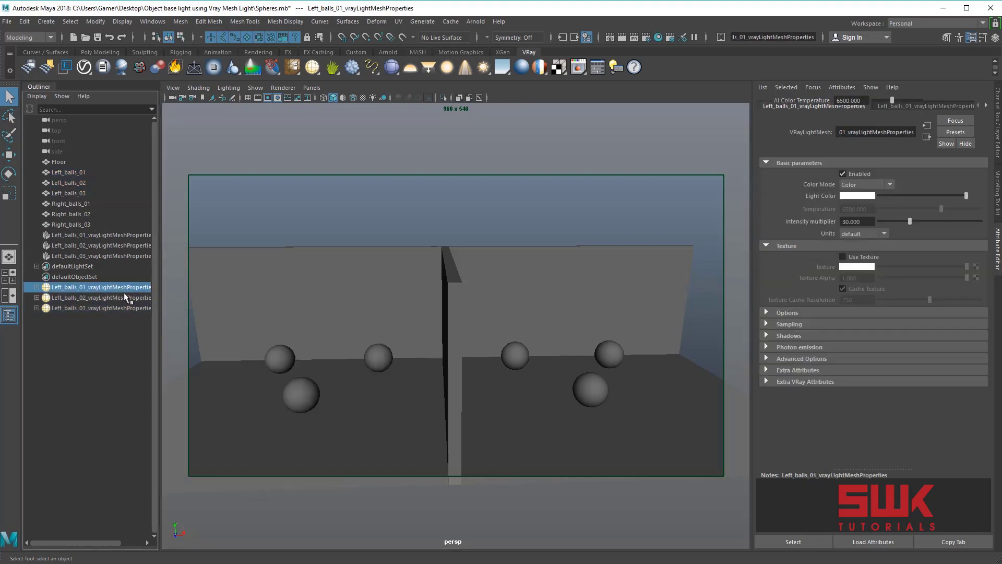
click(122, 295)
click(118, 310)
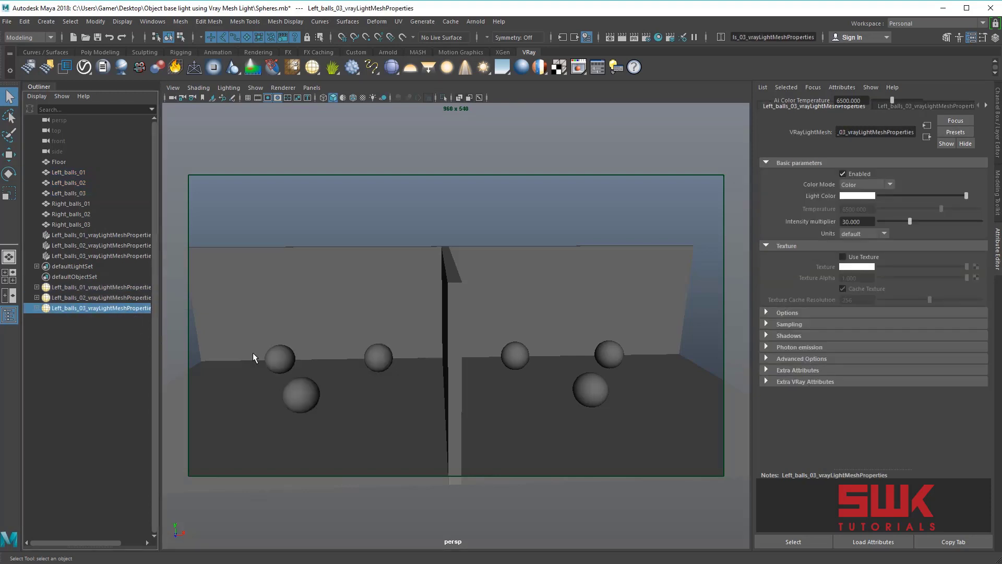
Turn Right_balls_01, Right_balls_02 and Right_balls_03 into lights with the single VRayLightMesh option and render the scene
click(383, 395)
drag(479, 321, 652, 410)
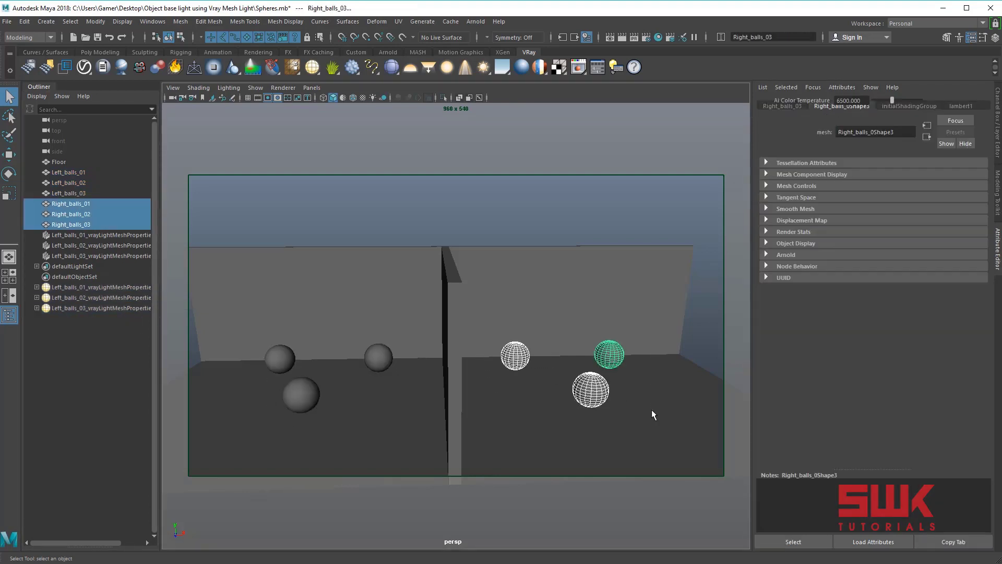
right_click(313, 68)
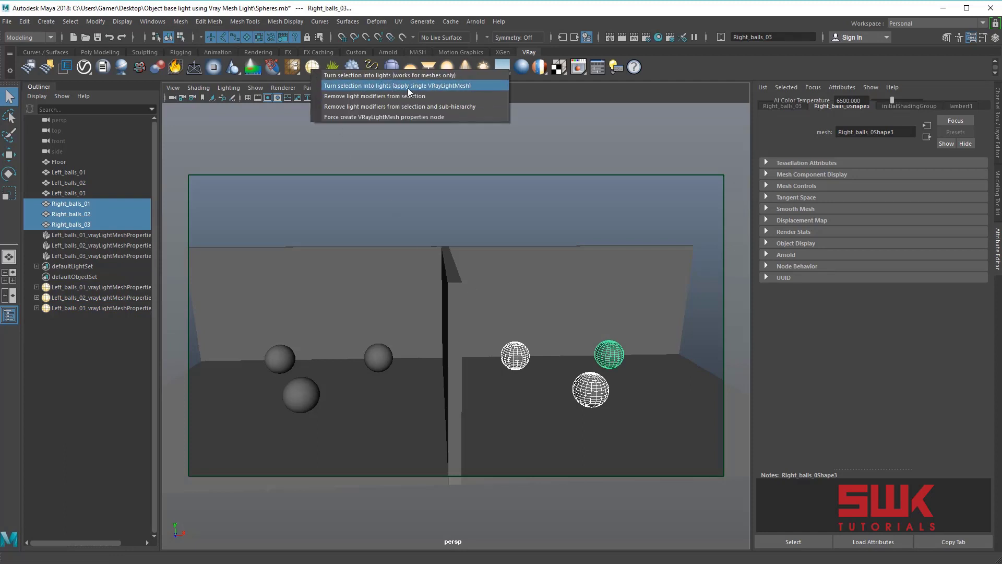
click(446, 87)
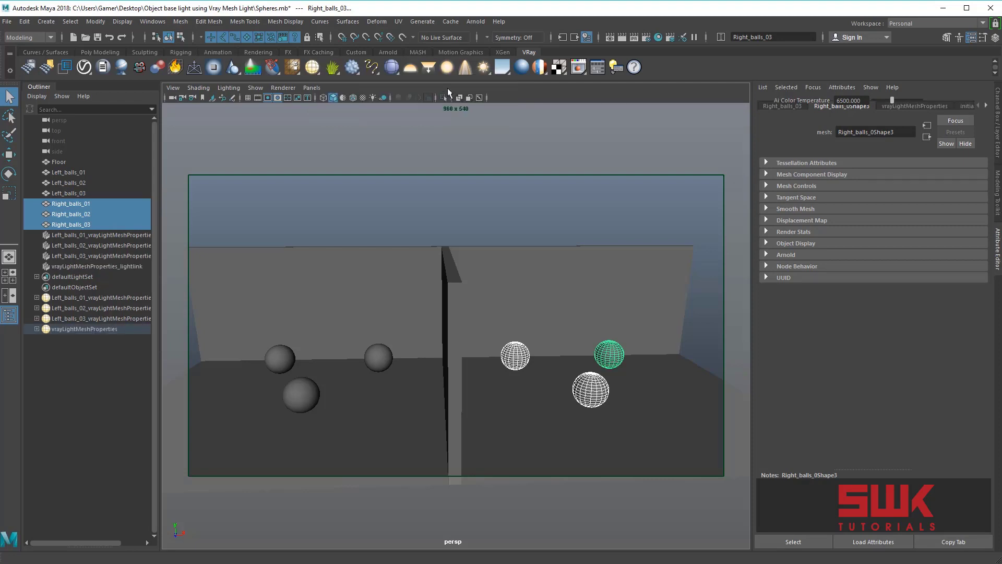
click(121, 330)
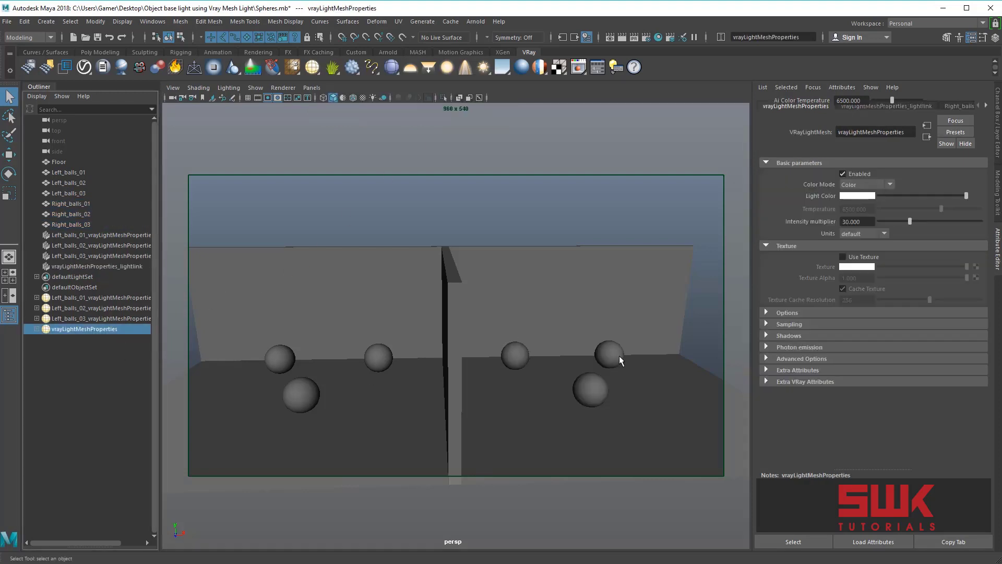
click(622, 37)
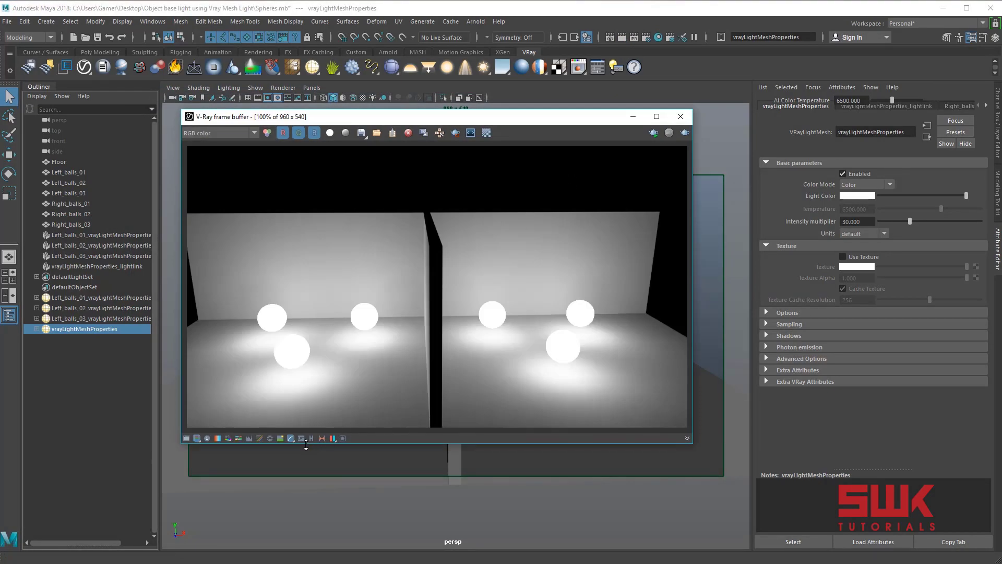
click(312, 438)
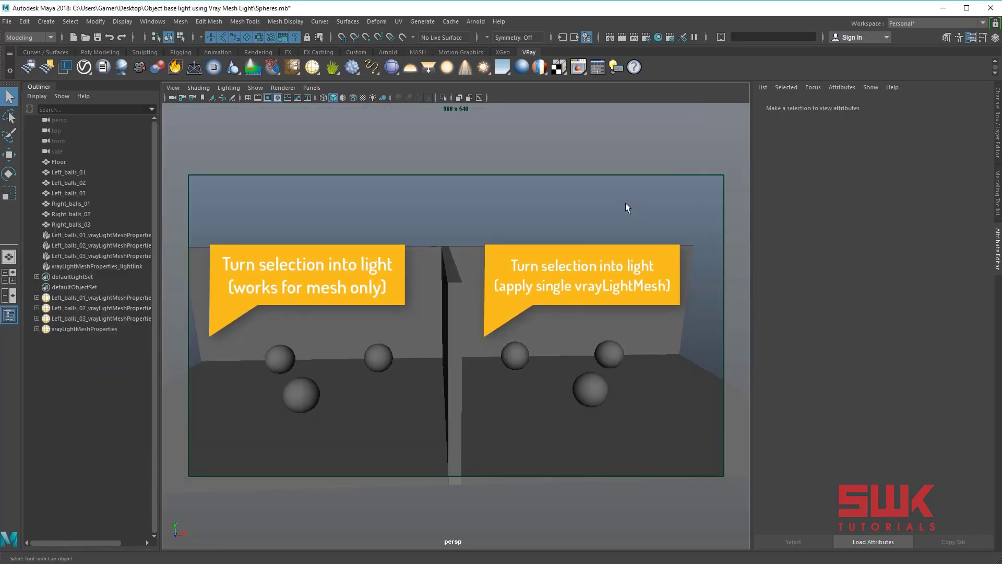
Set the light color of the Left_balls_03 mesh light to red
click(301, 400)
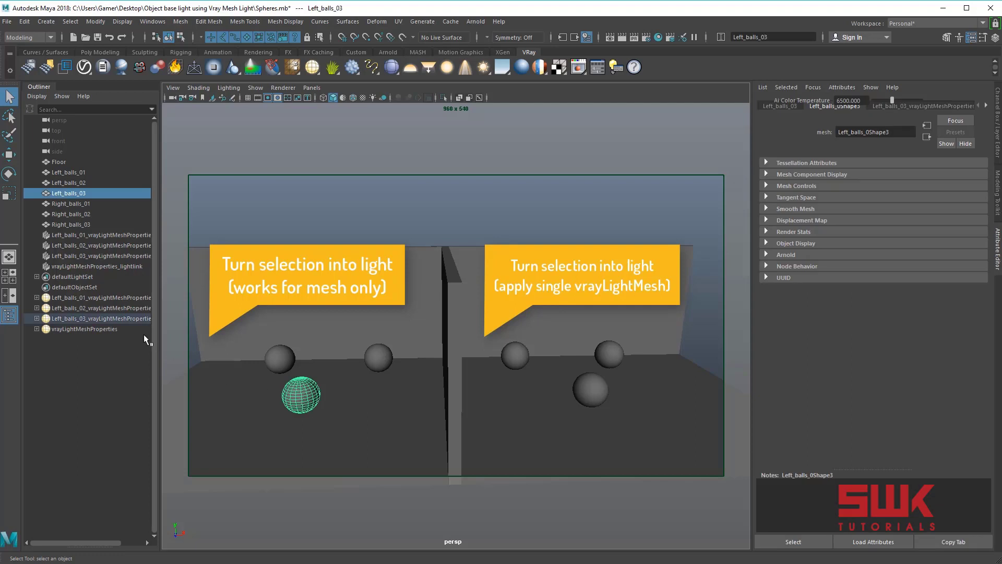
click(127, 319)
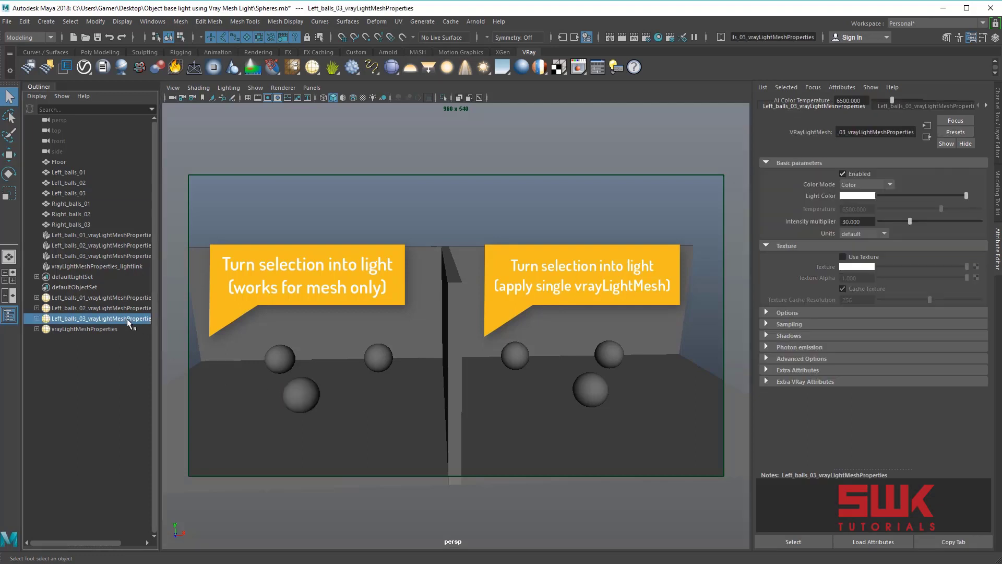
click(850, 197)
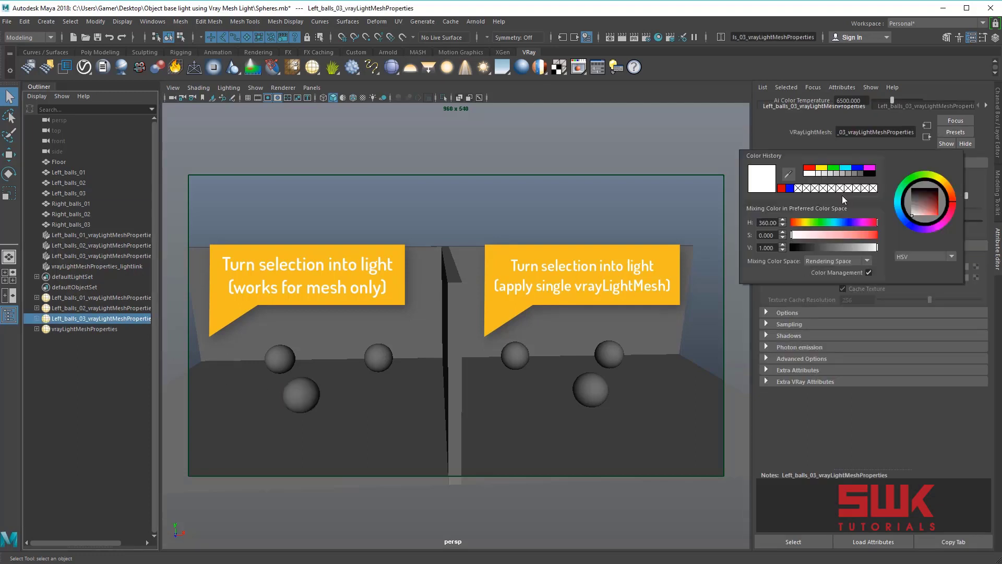
click(781, 188)
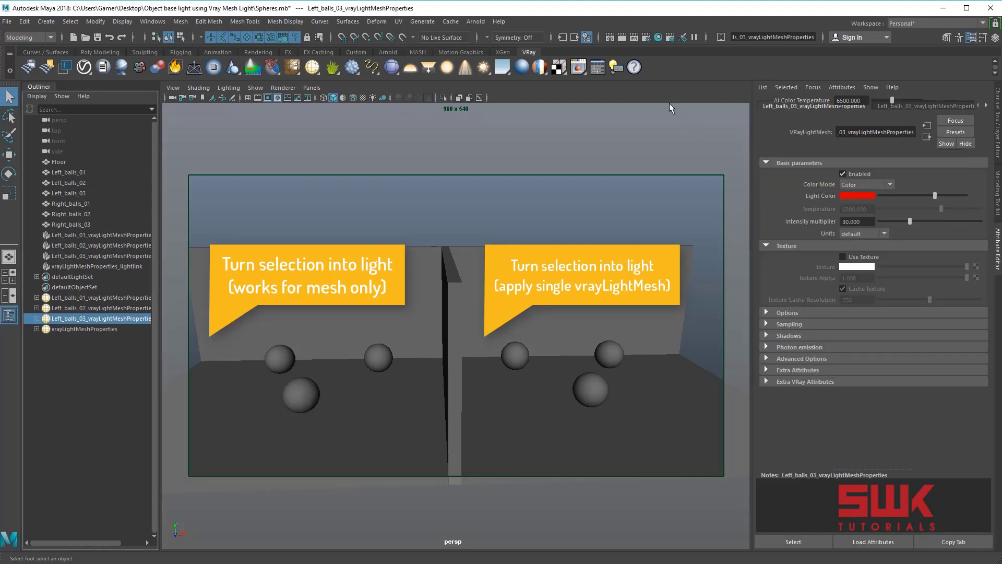
Set the light color of the mesh light shared by the Right_balls spheres to red and render the scene
click(587, 391)
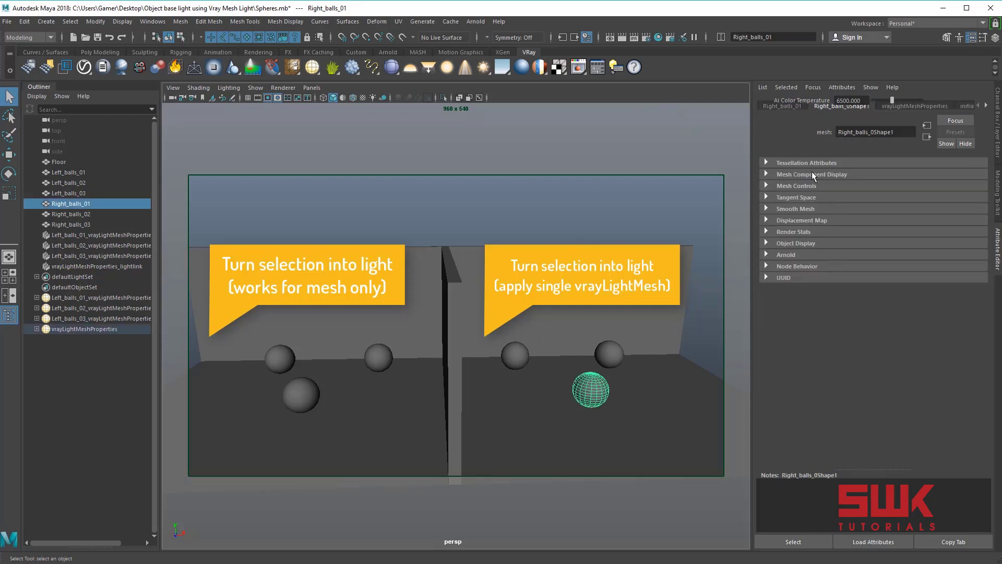
click(107, 329)
click(860, 197)
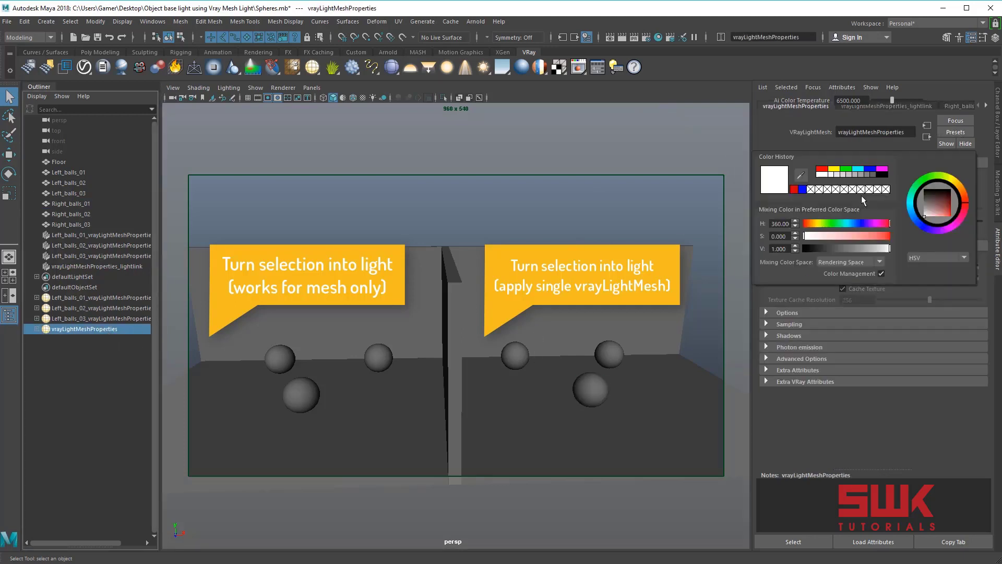
click(794, 190)
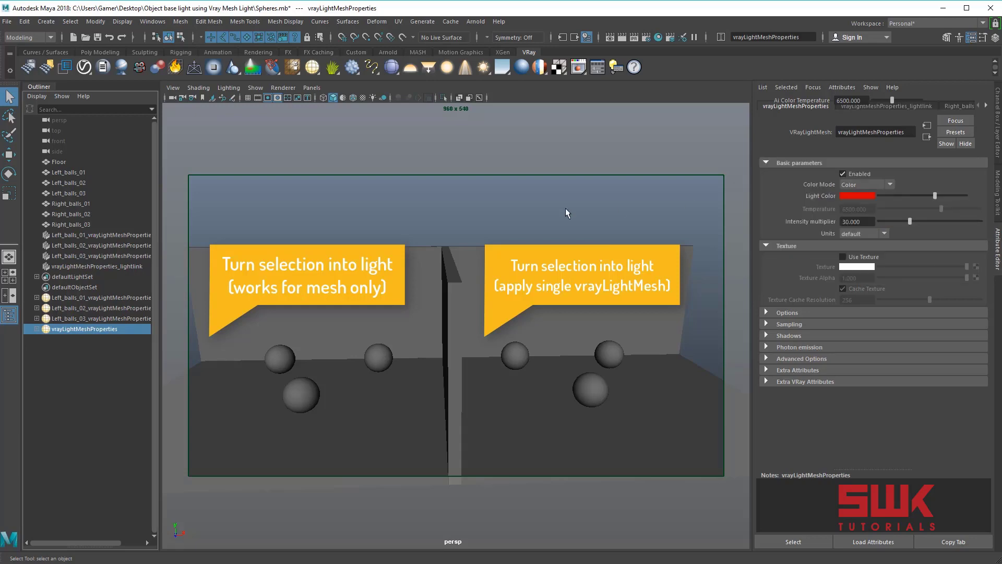
click(621, 37)
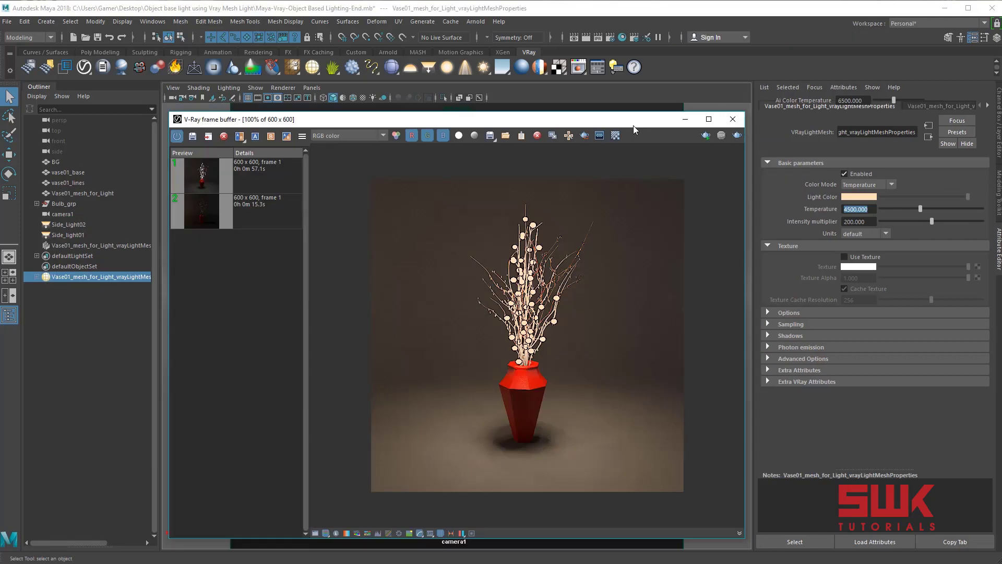
In the vase scene, raise the refraction color of the vase01_lines material to pure white and render again
drag(633, 125, 460, 262)
click(532, 206)
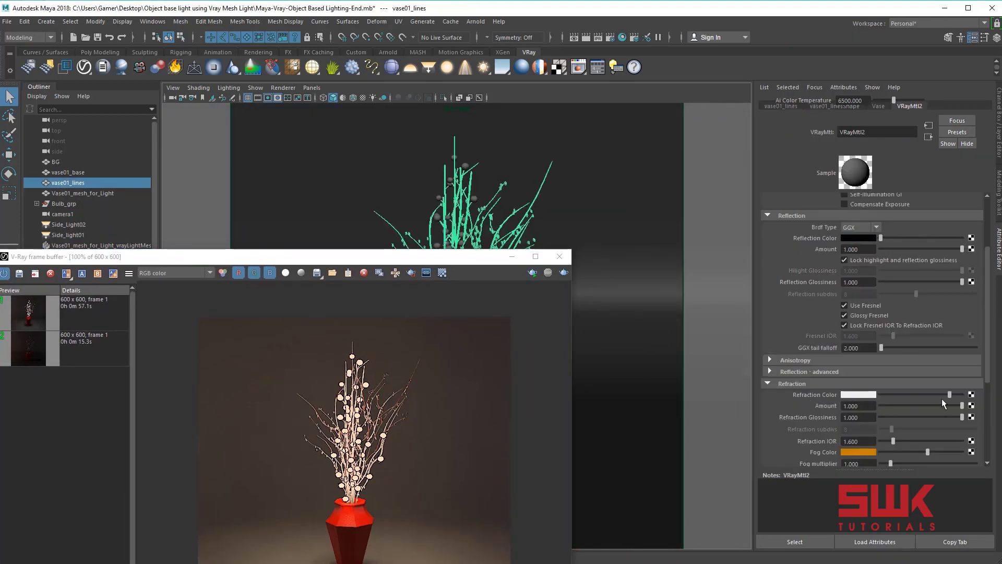
drag(951, 394, 966, 395)
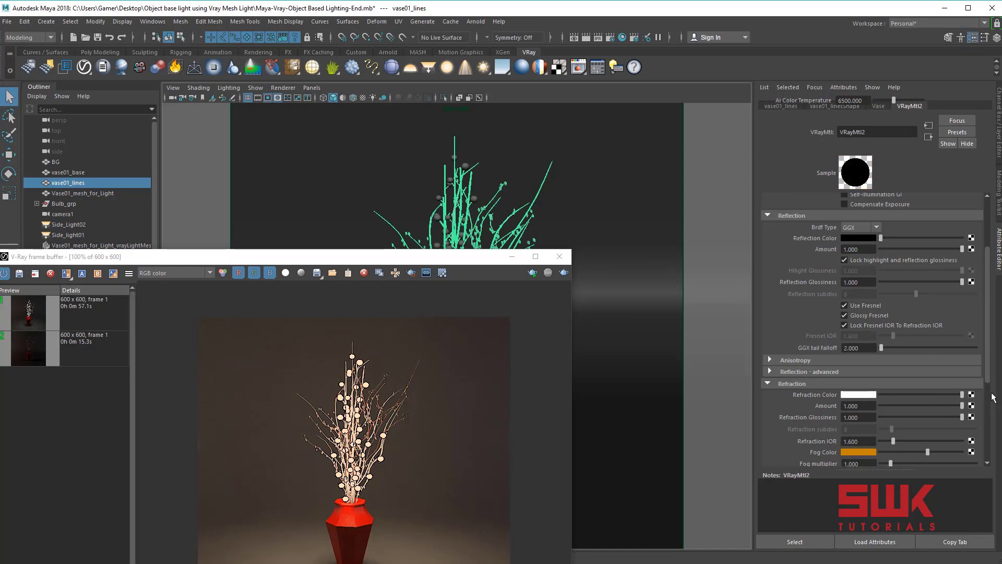
drag(398, 261, 589, 128)
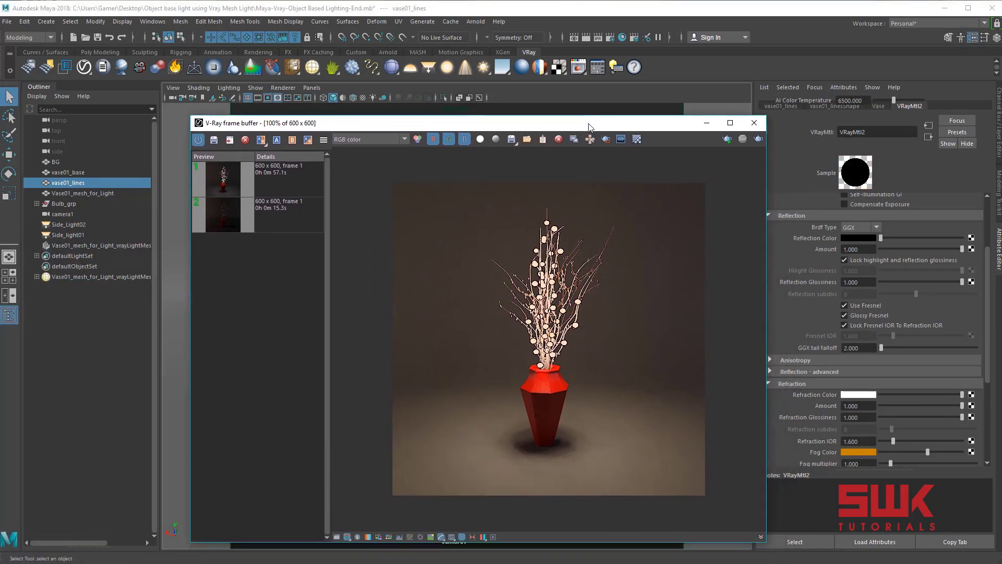
click(758, 139)
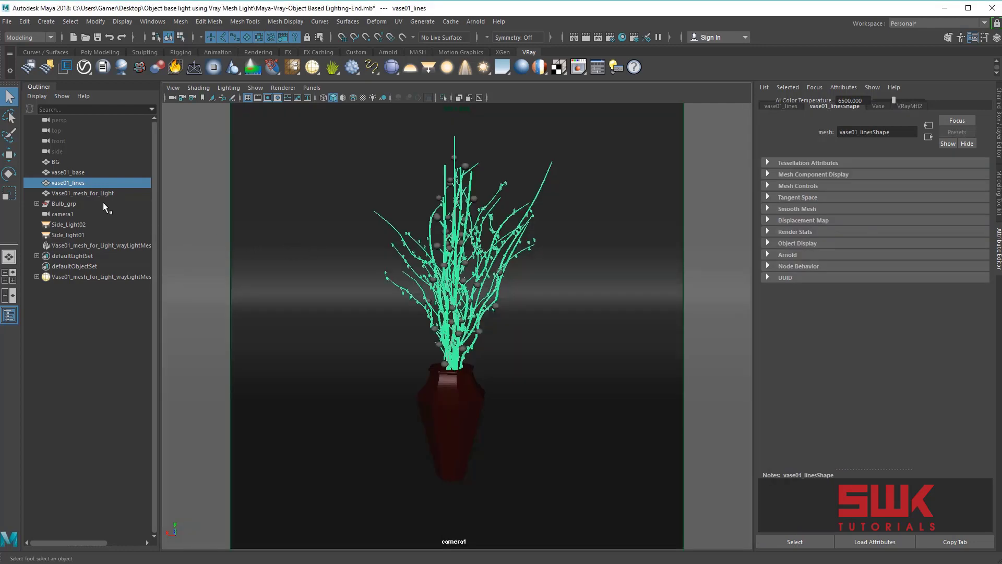
Remove the light modifiers from Vase01_mesh_for_Light, render the scene and minimize the frame buffer
click(100, 192)
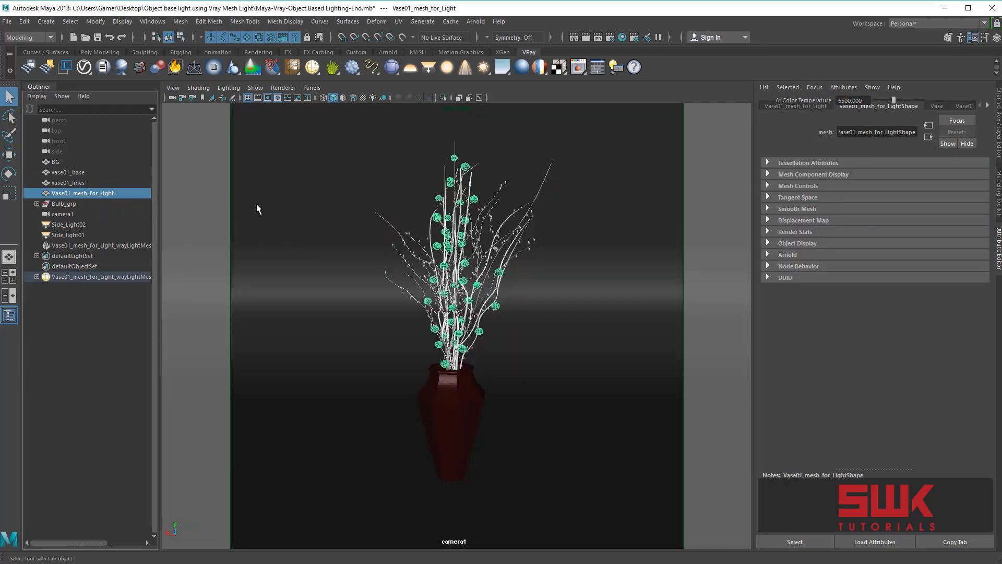
right_click(309, 70)
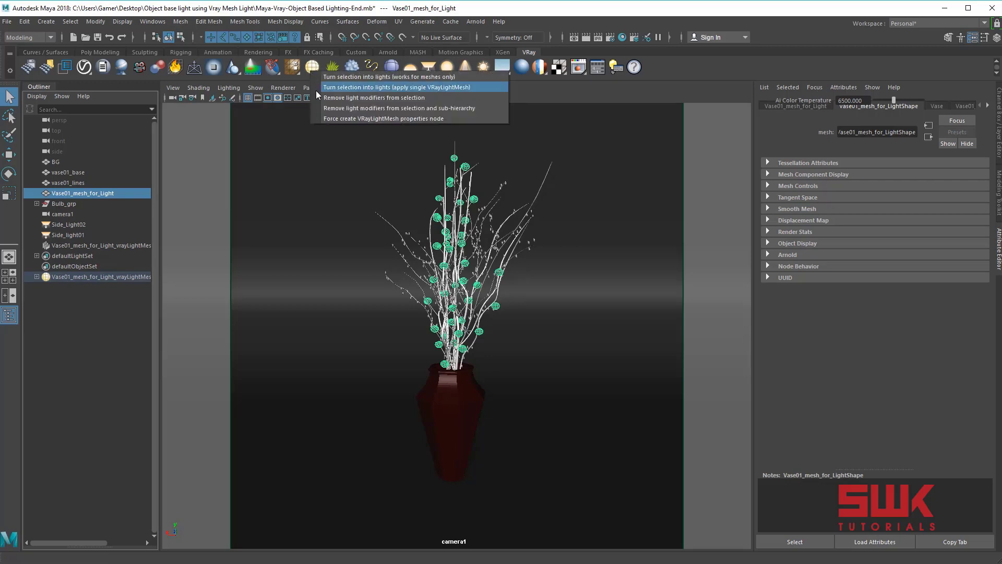
click(408, 98)
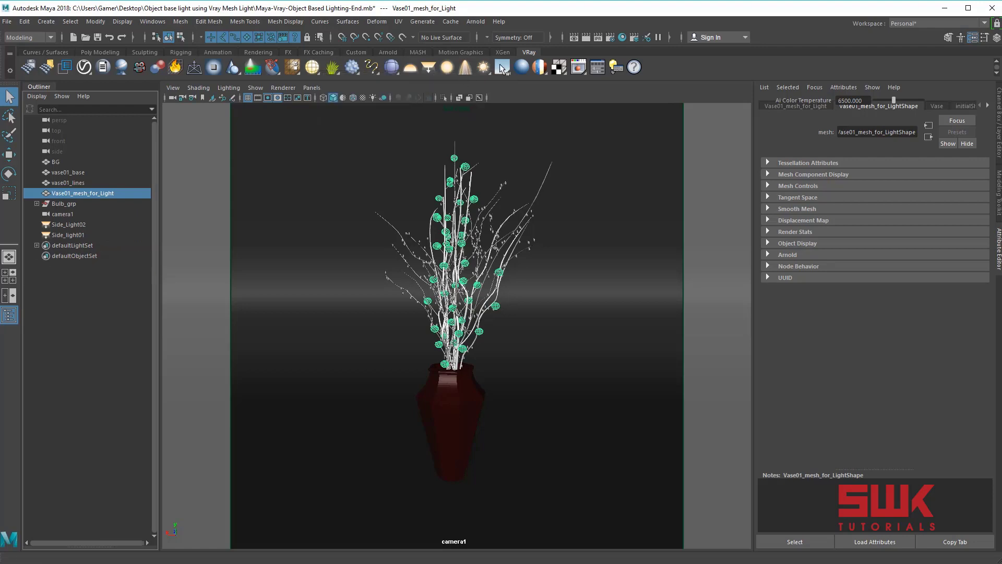
click(586, 38)
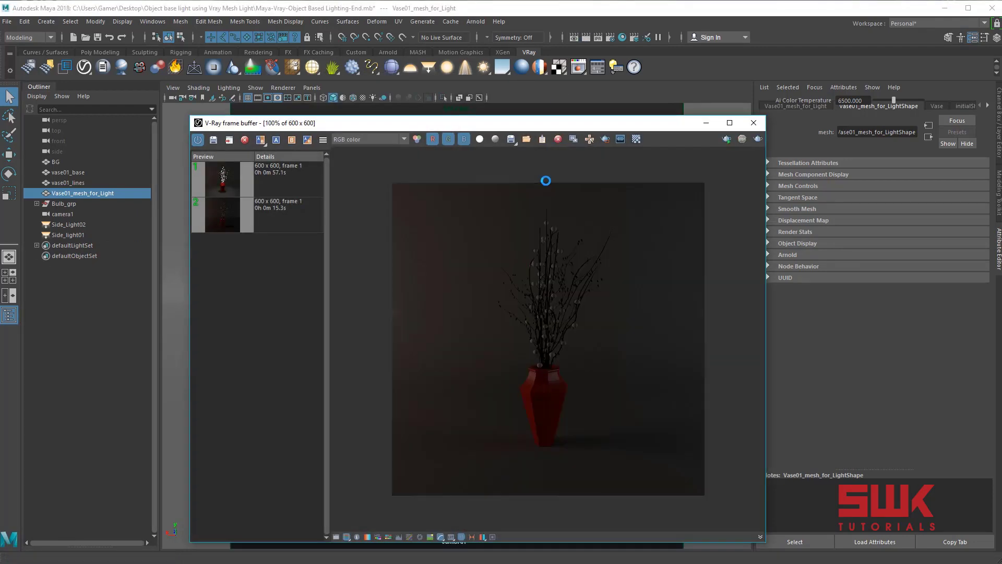
click(706, 124)
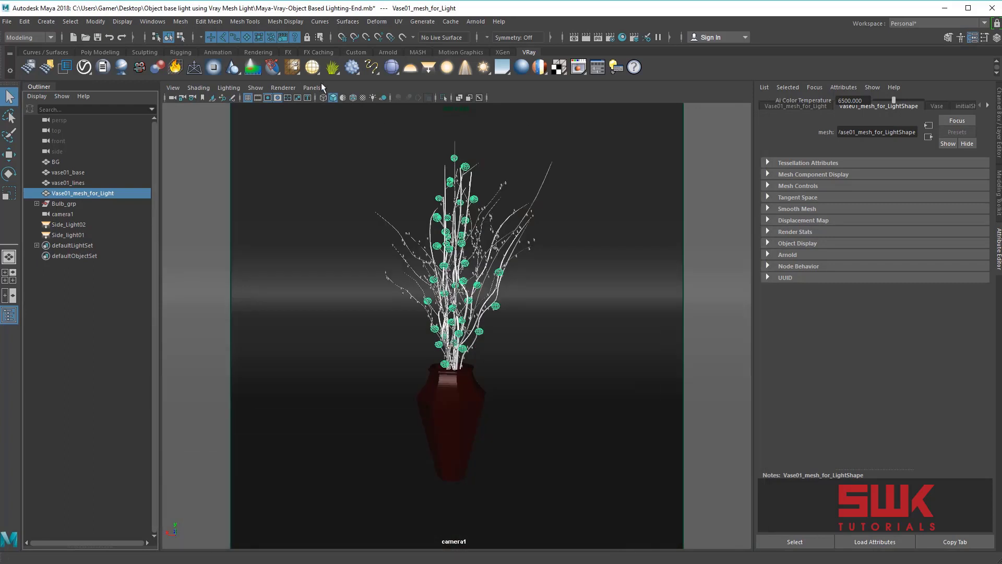
right_click(311, 74)
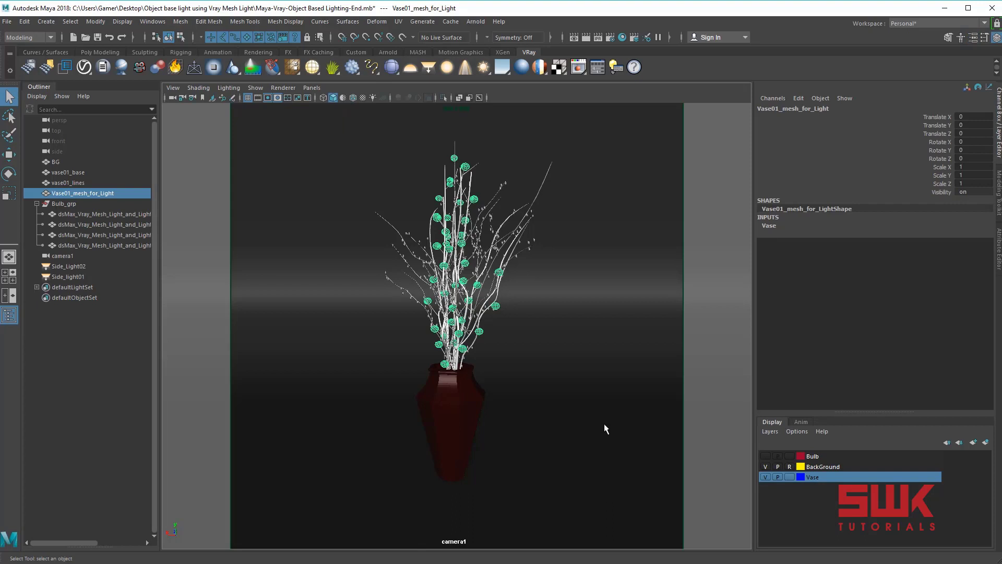
Hide the Vase layer and show the Bulb layer's geometry in wireframe
click(766, 477)
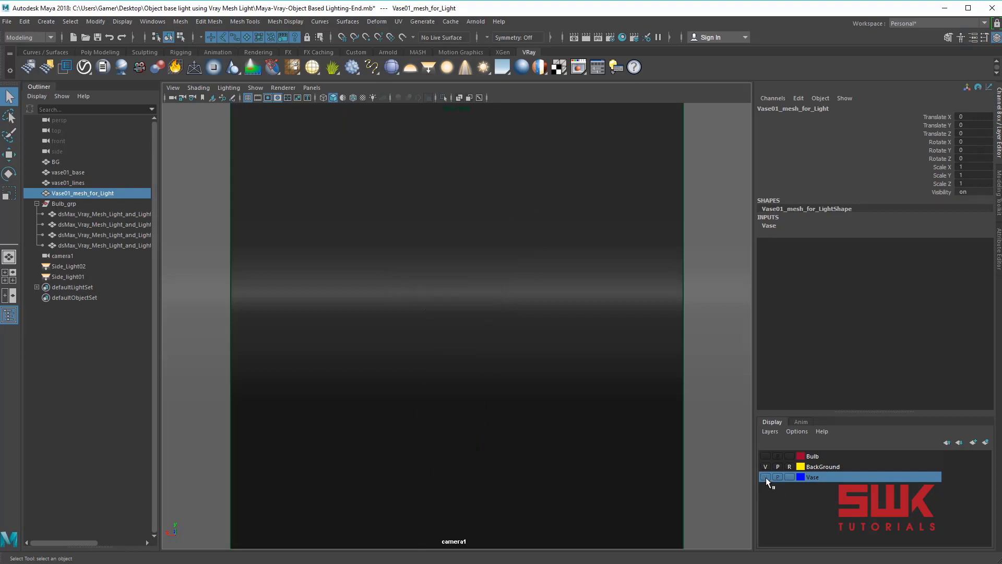
click(765, 457)
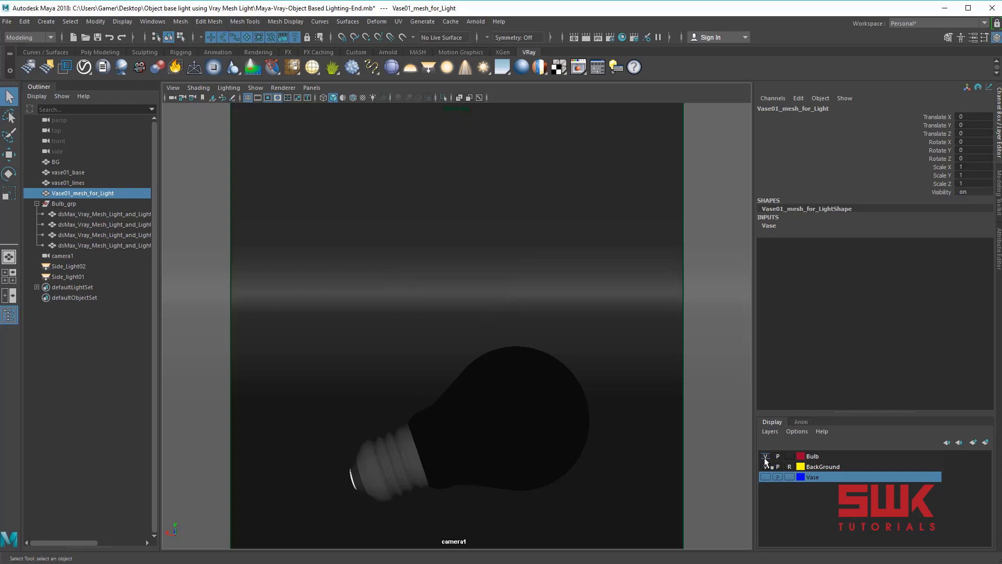
key(4)
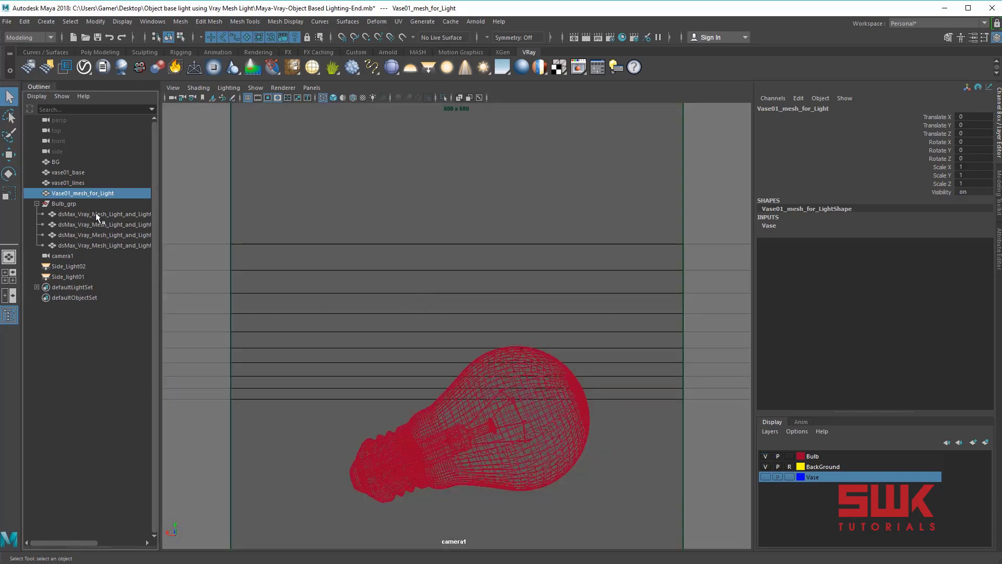
Convert the Bulb_Light_rod mesh inside the bulb into a V-Ray mesh light and render the scene
click(112, 216)
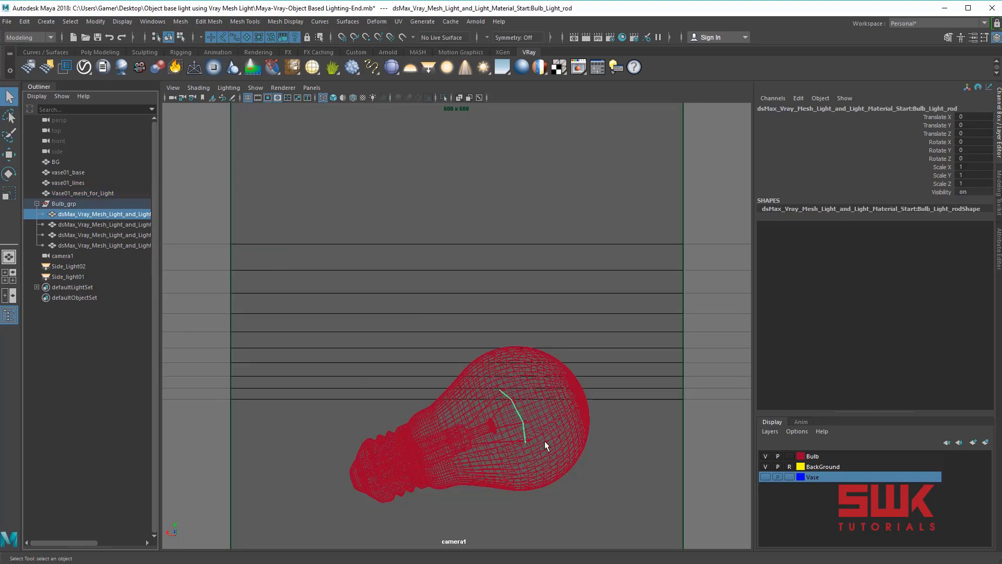
right_click(318, 68)
click(337, 76)
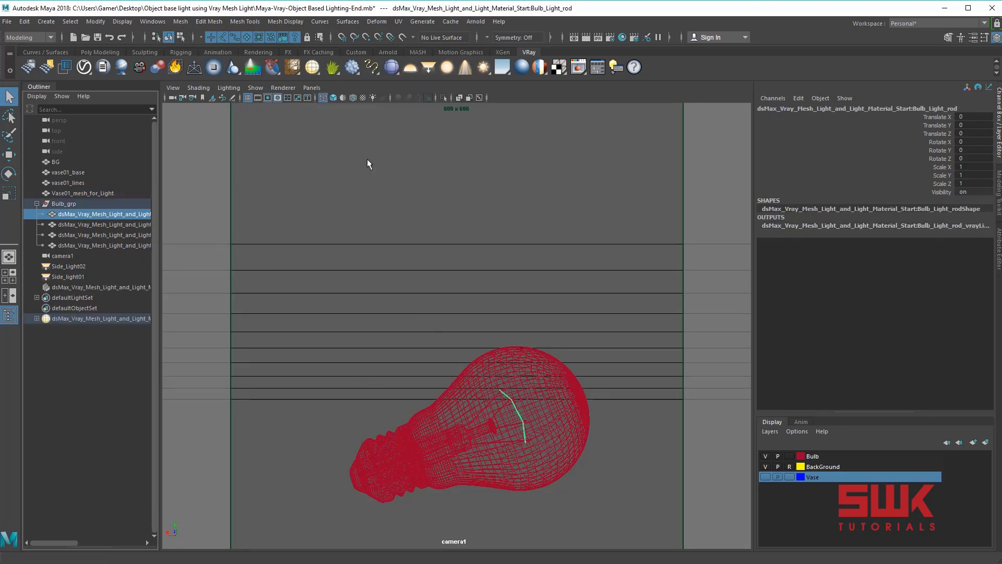
key(7)
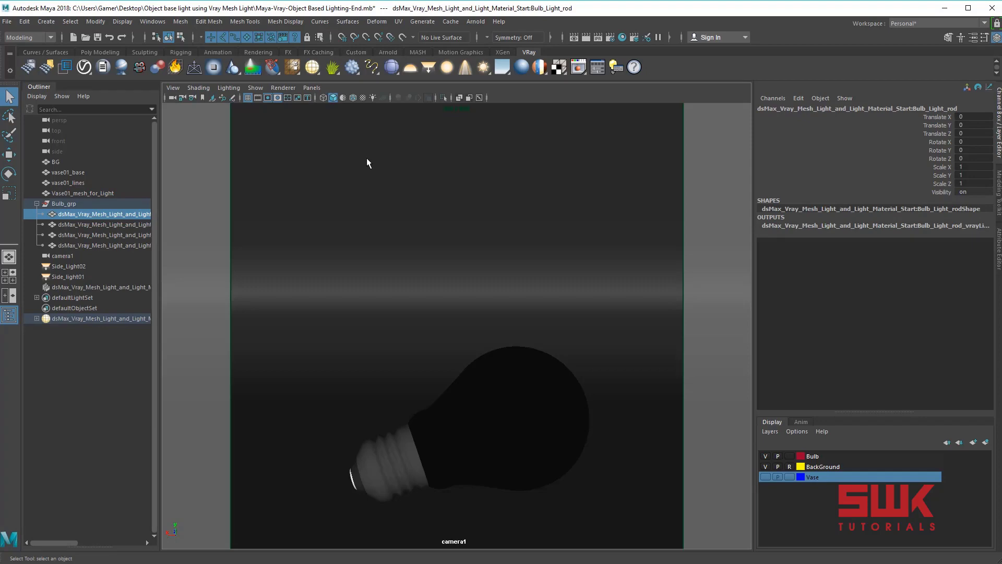
click(586, 37)
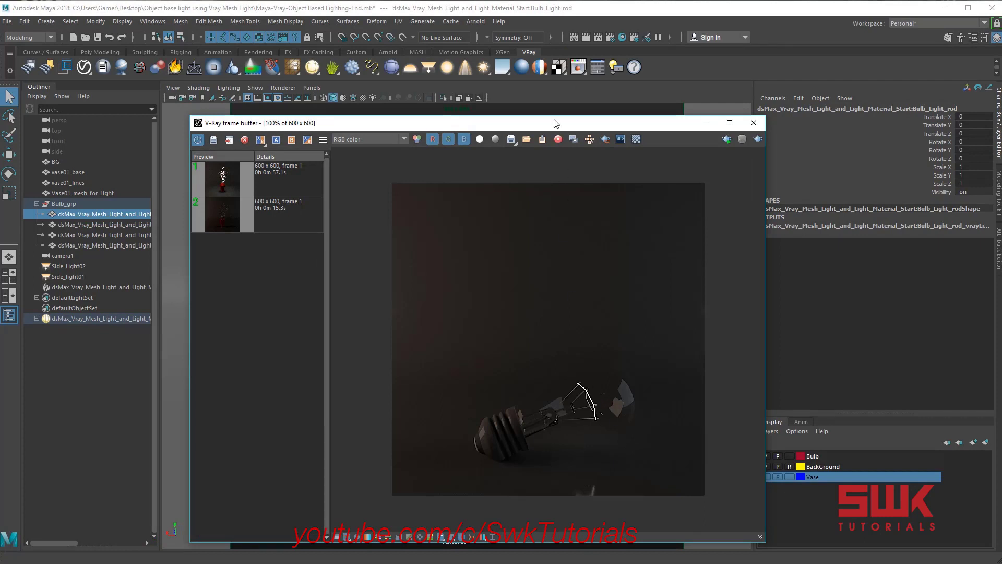
Switch the Bulb_Light_rod mesh light's color mode to Temperature and set the temperature to 4000
key(ctrl+a)
drag(554, 121, 537, 117)
click(86, 318)
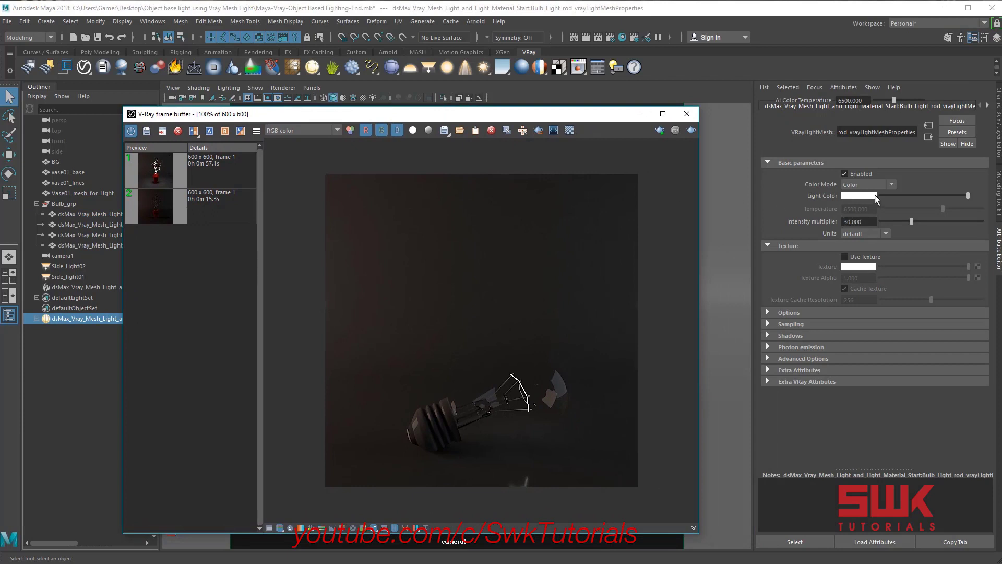
click(866, 184)
click(861, 195)
click(869, 209)
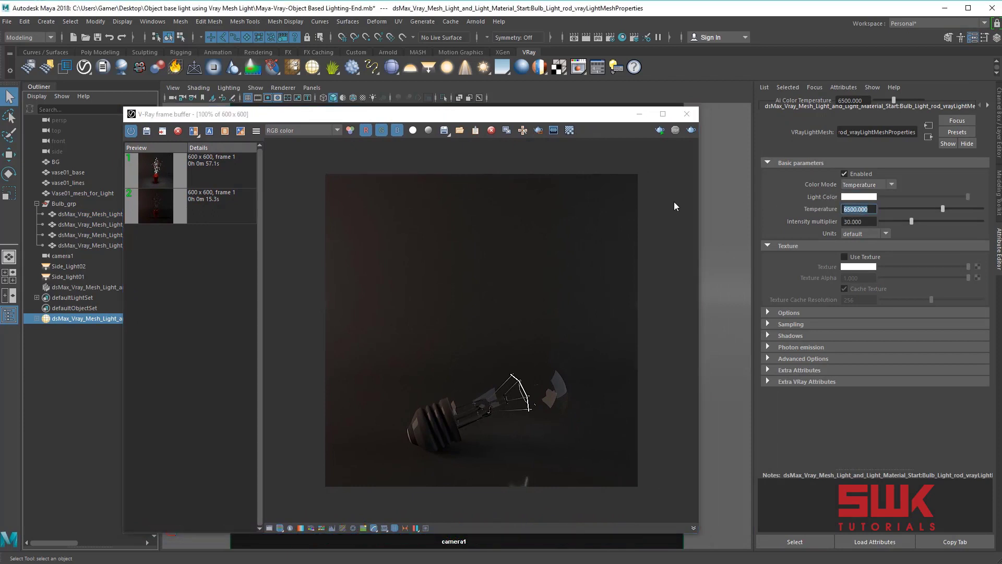
text(4000)
key(Return)
Set the Bulb_Light_rod mesh light's intensity multiplier to 500 and render the scene
key(Tab)
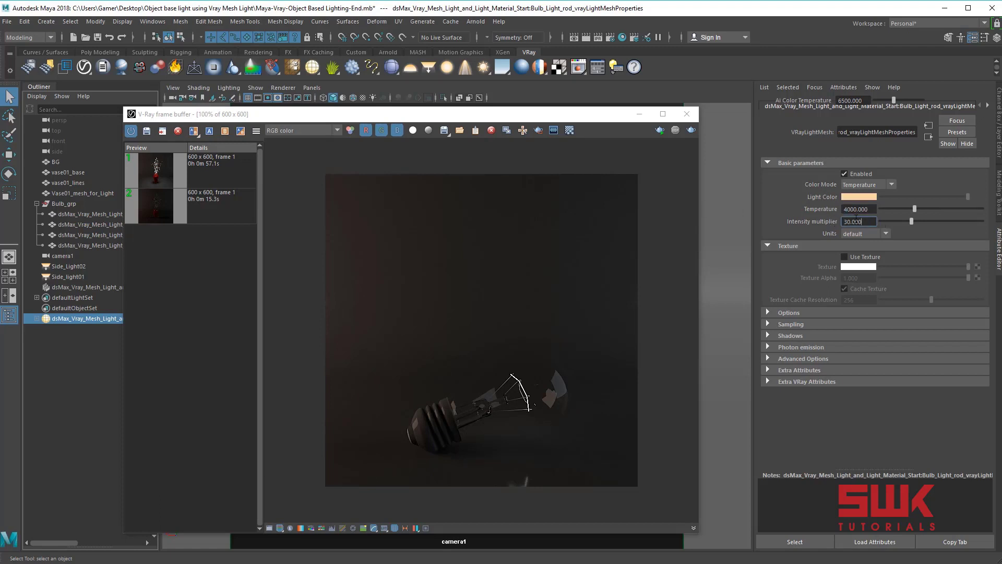
text(500)
key(Return)
click(692, 129)
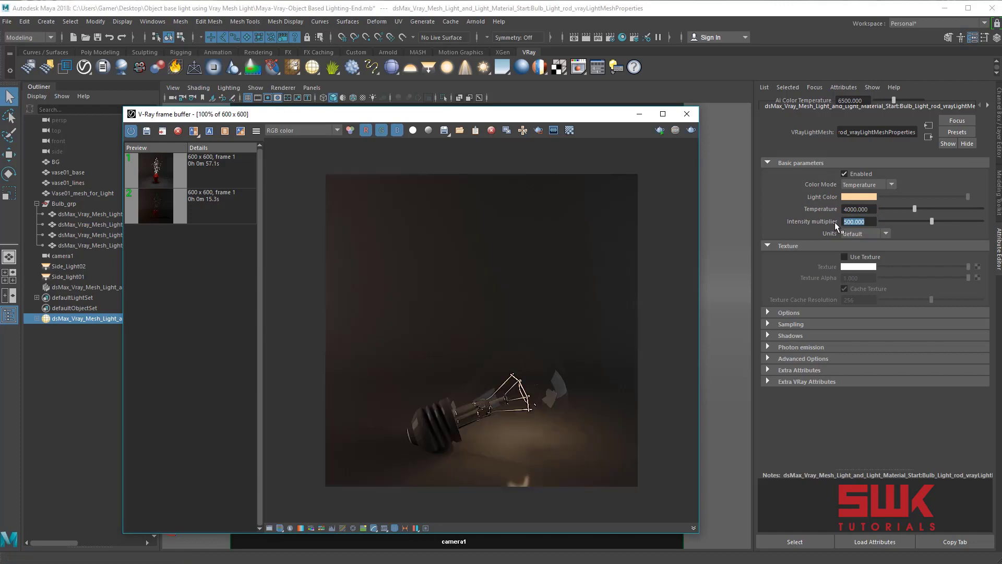
Raise the Bulb_Light_rod mesh light's intensity multiplier to 5000 and render the bulb scene again
click(868, 221)
text(5)
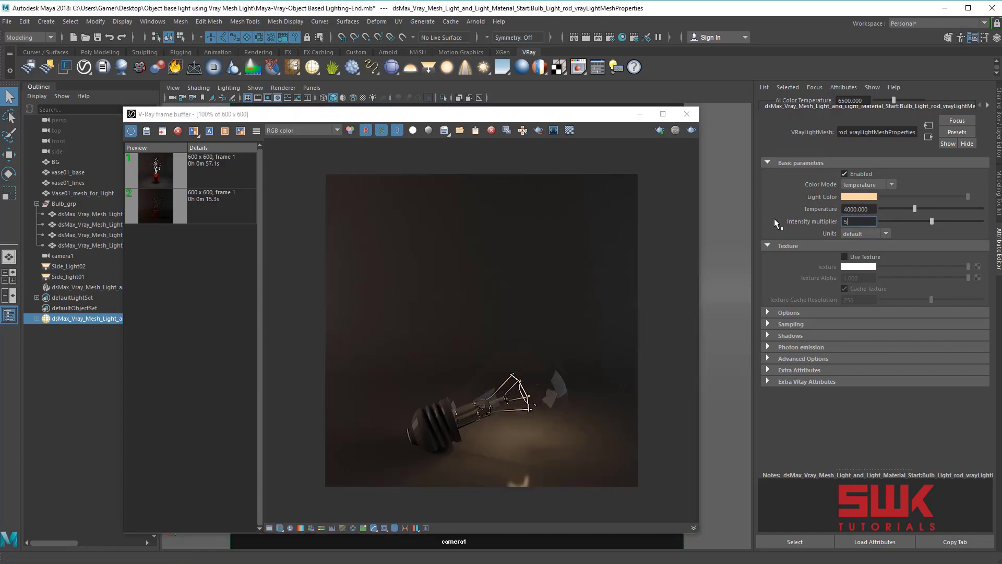
text(000)
key(Return)
click(692, 130)
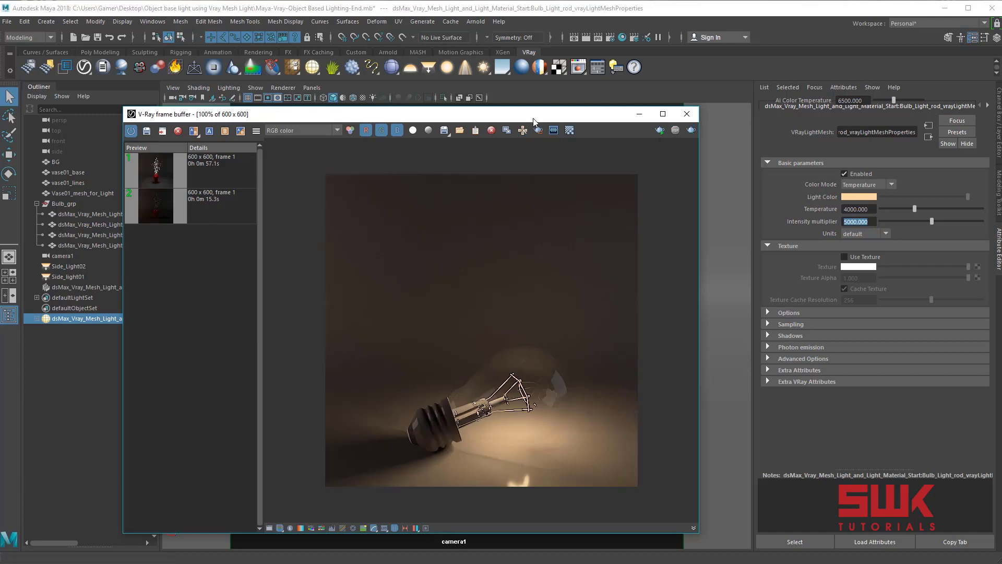
drag(533, 119, 587, 96)
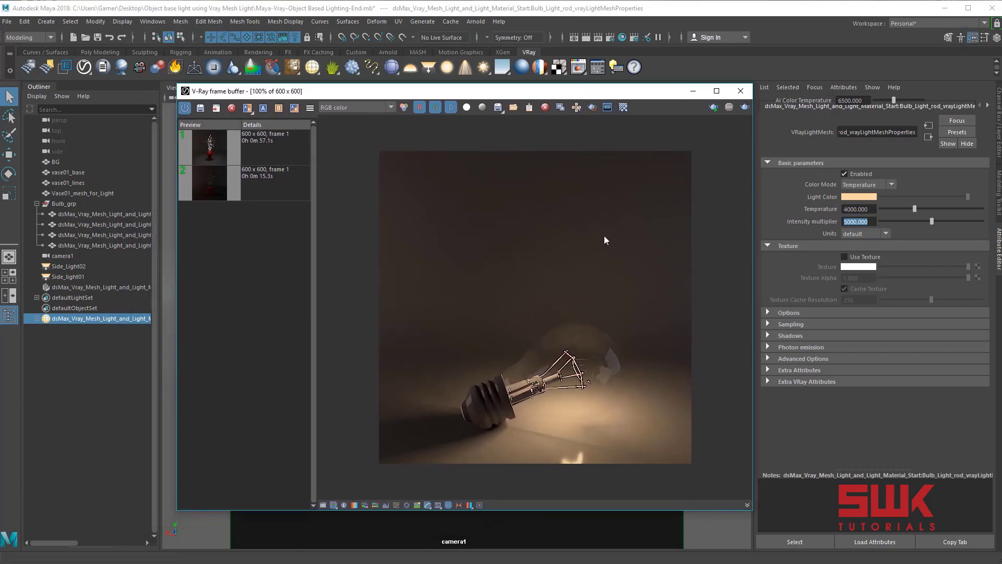